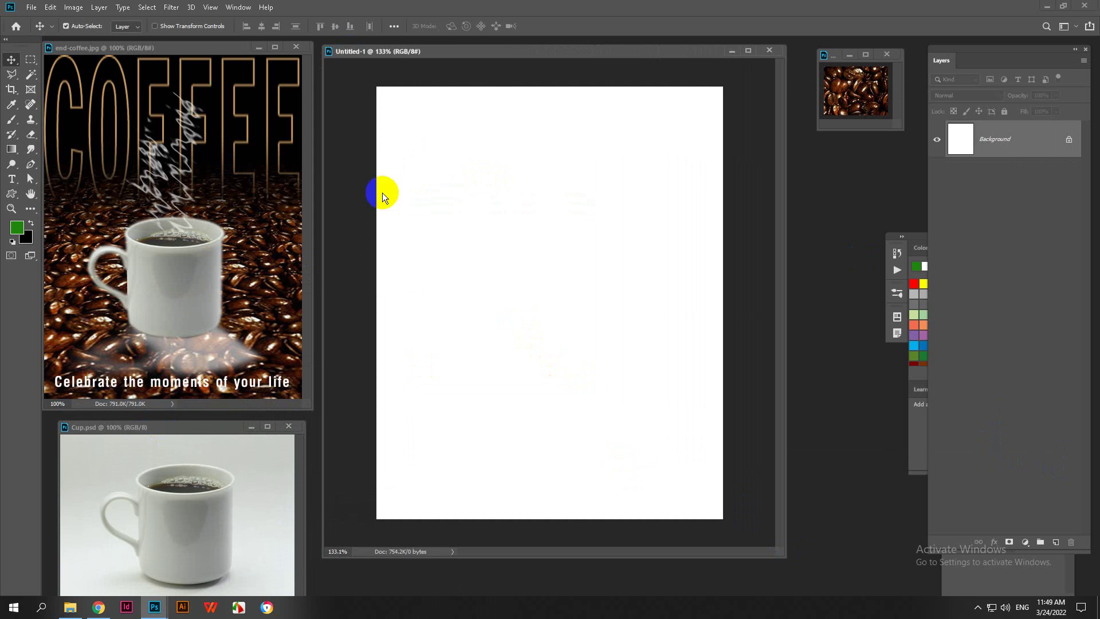
Step: Fill the blank Untitled-1 canvas with the black background colour
key(ctrl+BackSpace)
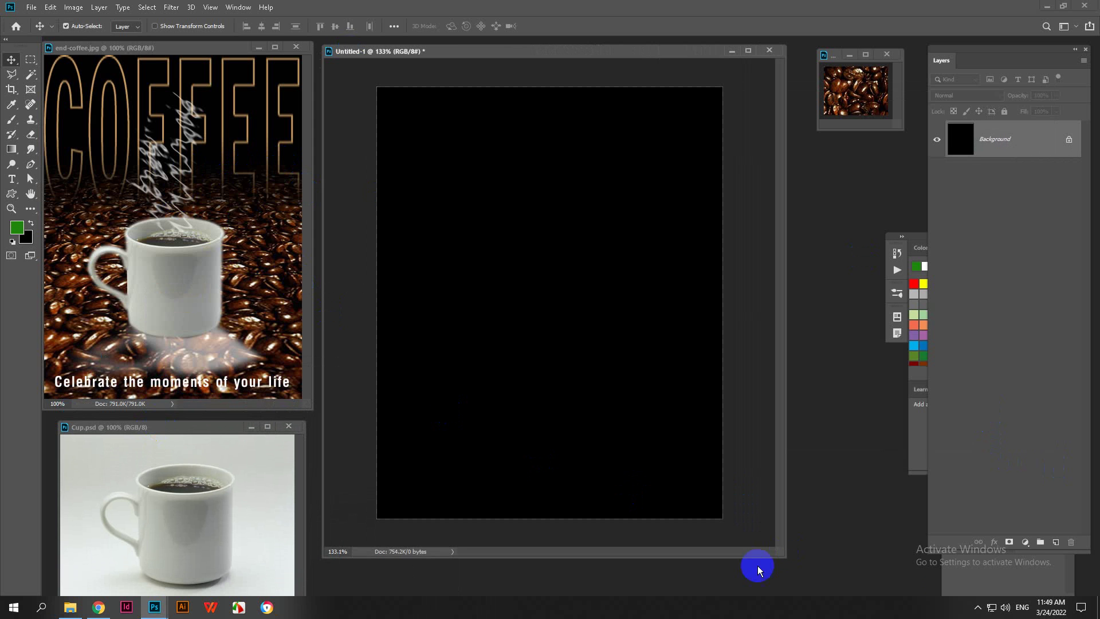
click(978, 608)
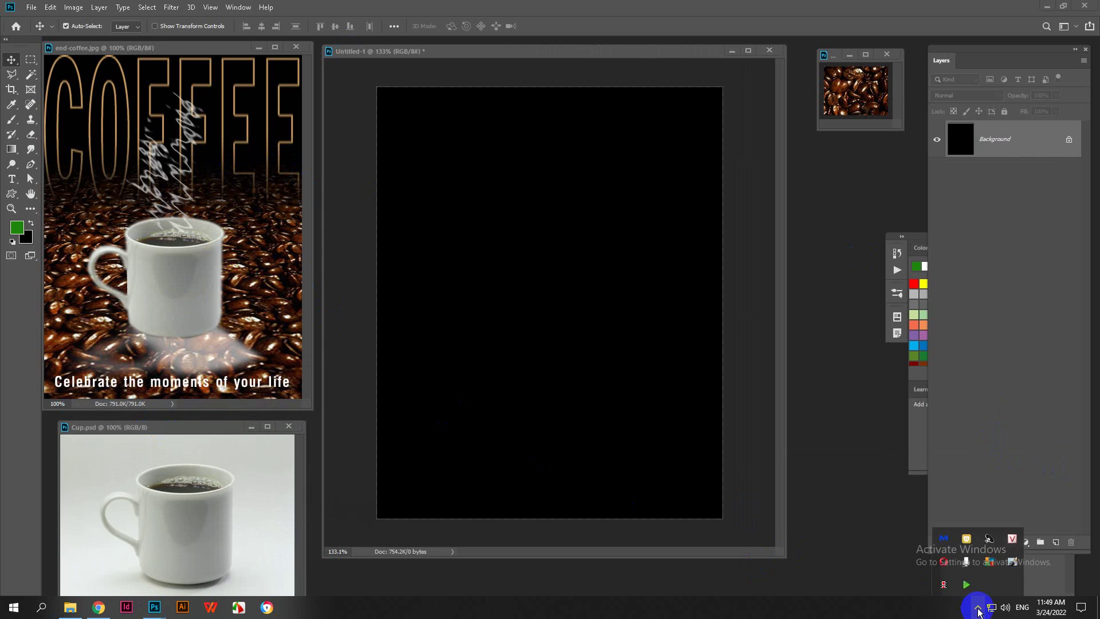
click(978, 608)
click(91, 223)
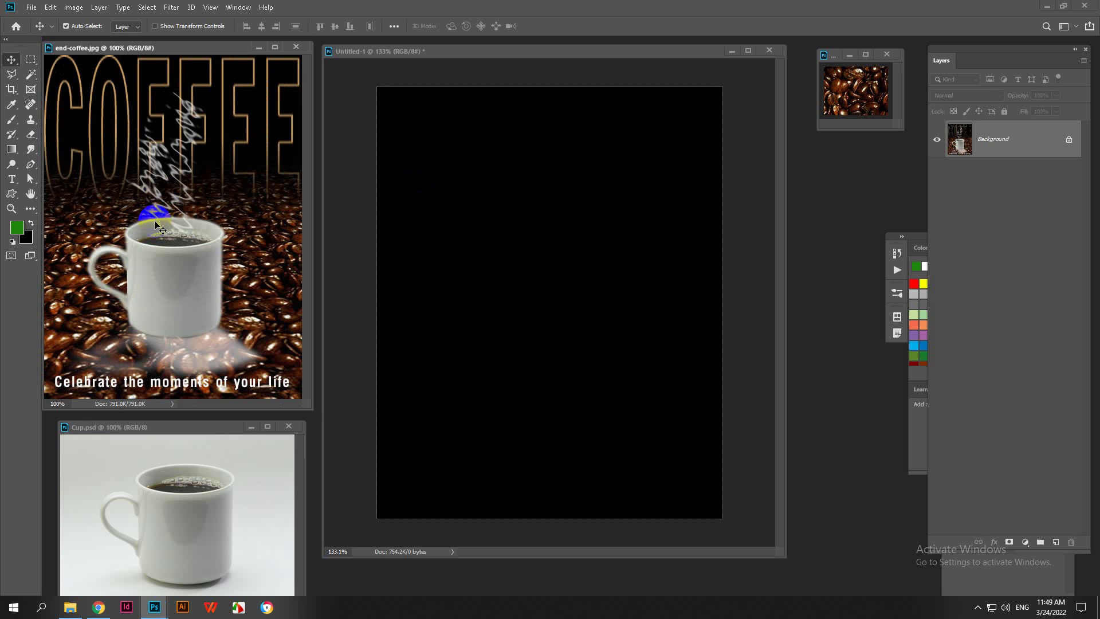
Step: Define the whole coffee-bean image as a pattern named mauCafe.jpg
click(842, 82)
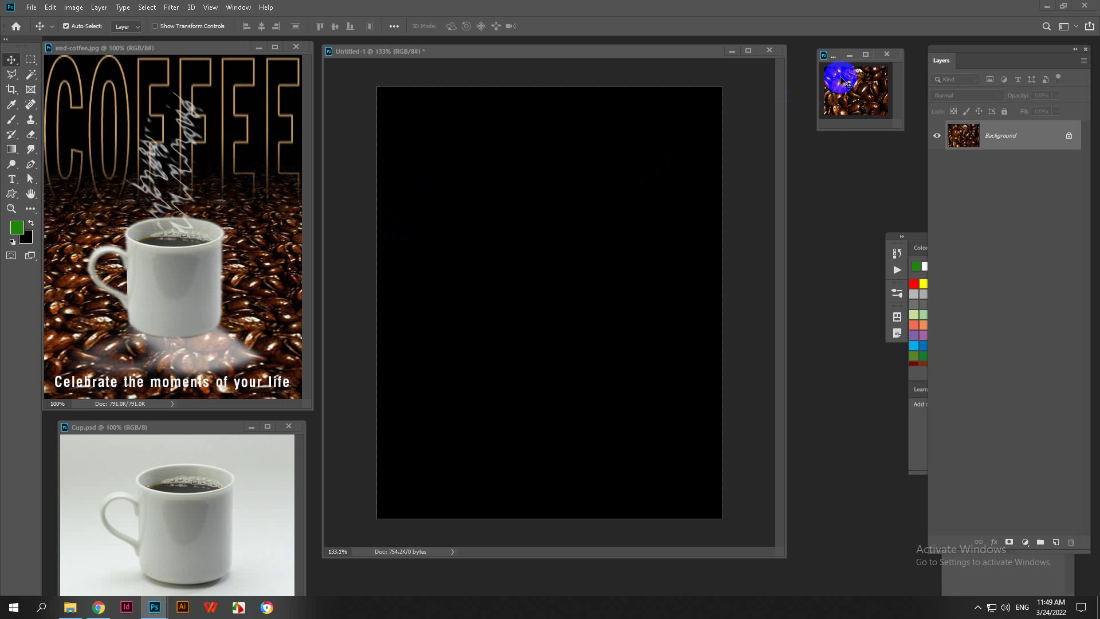
drag(833, 55, 821, 70)
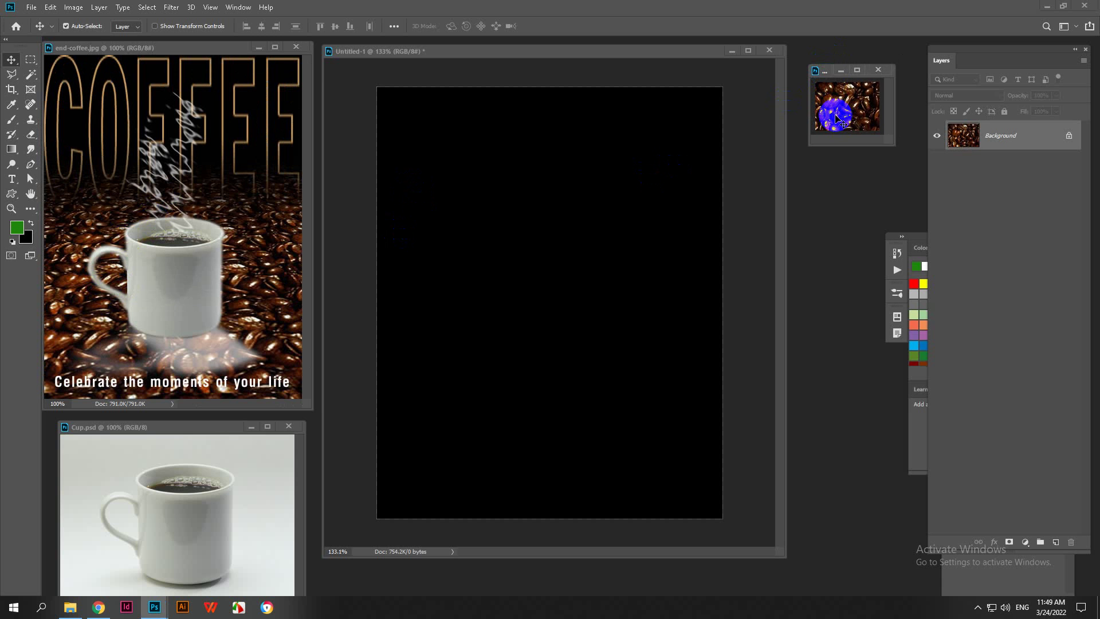
key(ctrl+a)
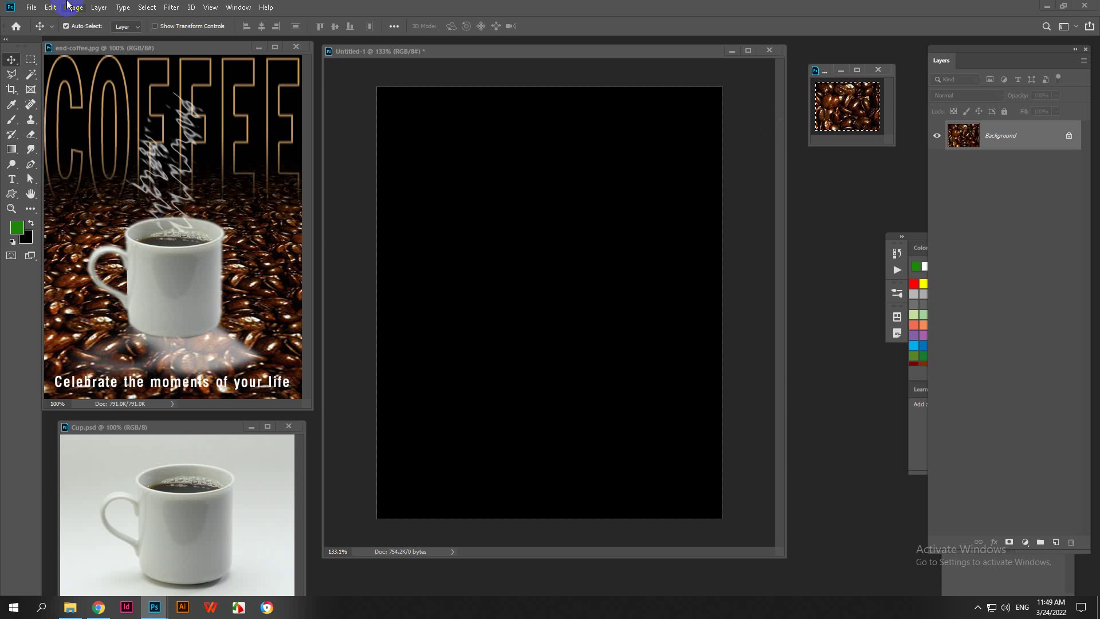
click(51, 7)
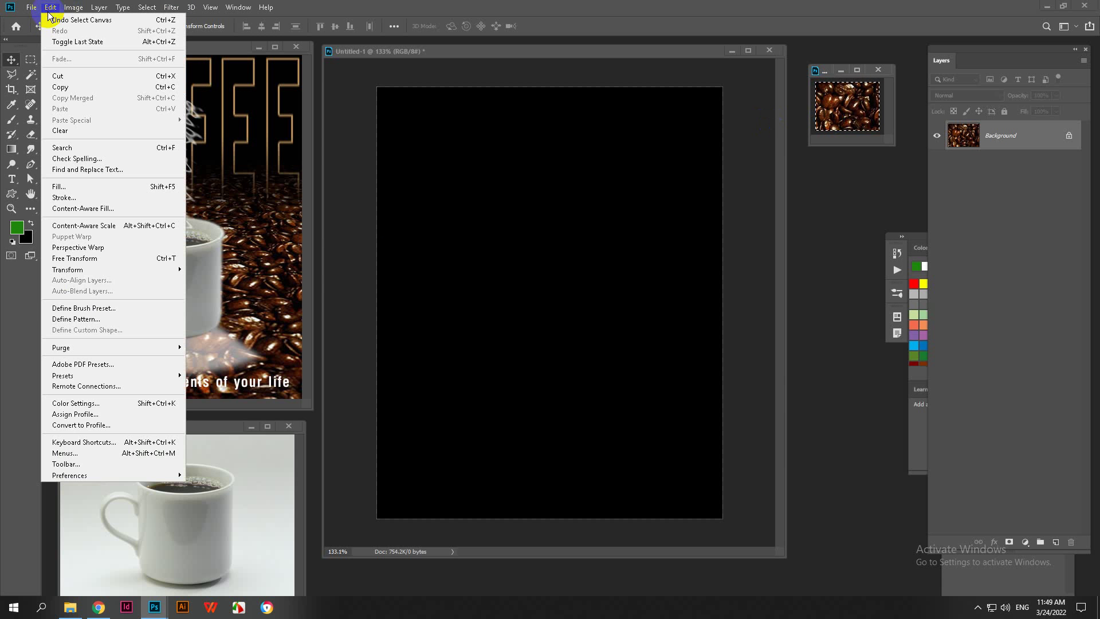
click(76, 319)
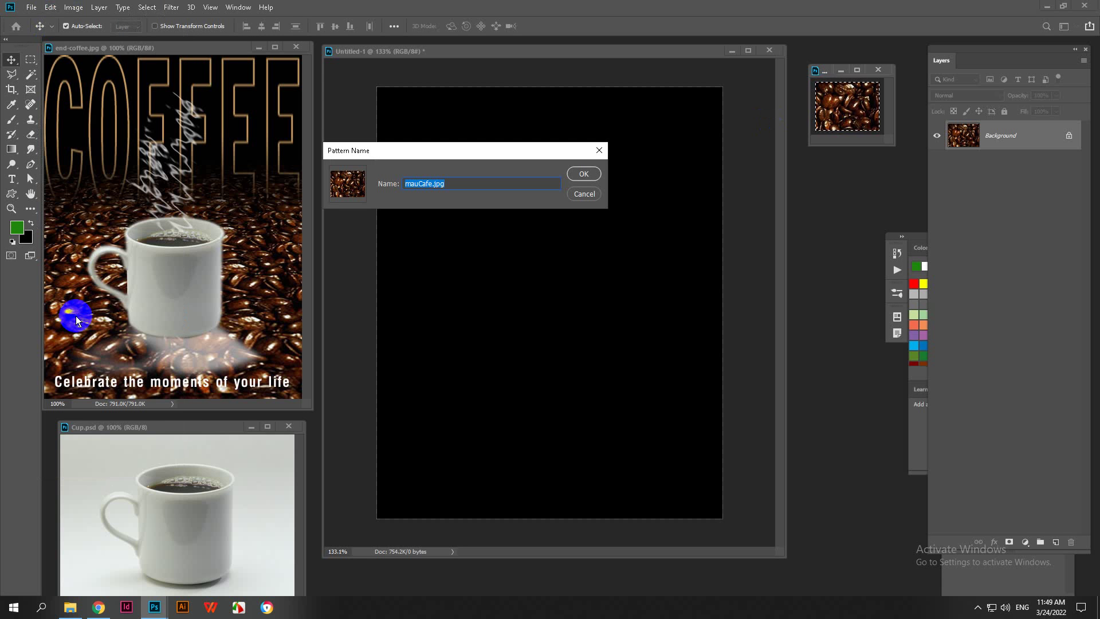
click(574, 173)
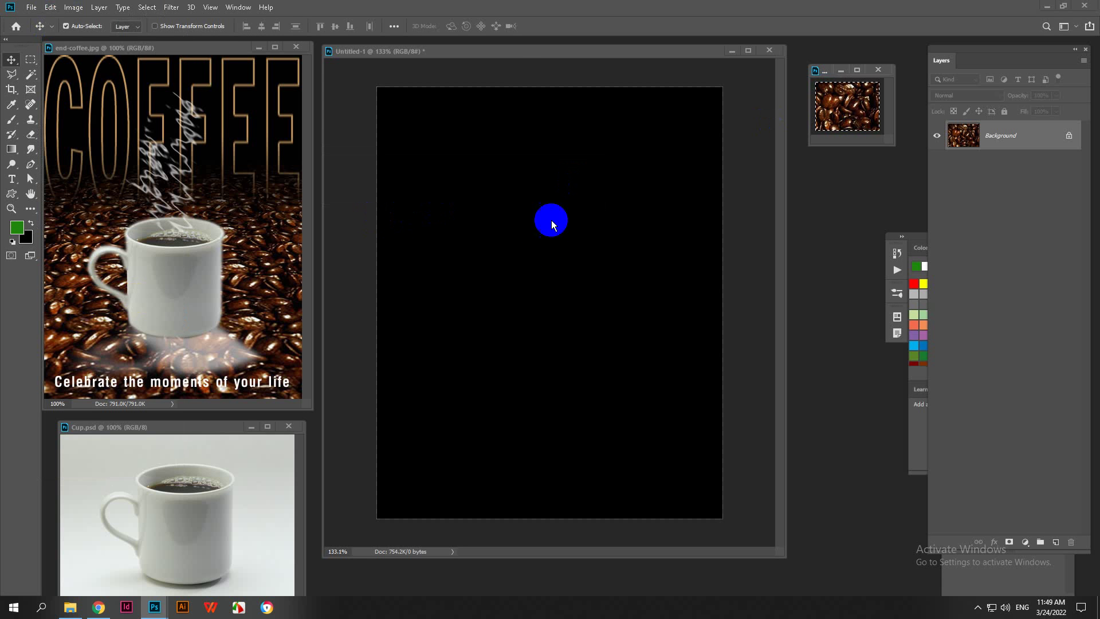
Step: Add a new layer to Untitled-1 and fill it with the coffee-bean pattern in Normal mode at 100% opacity
click(518, 53)
click(1056, 542)
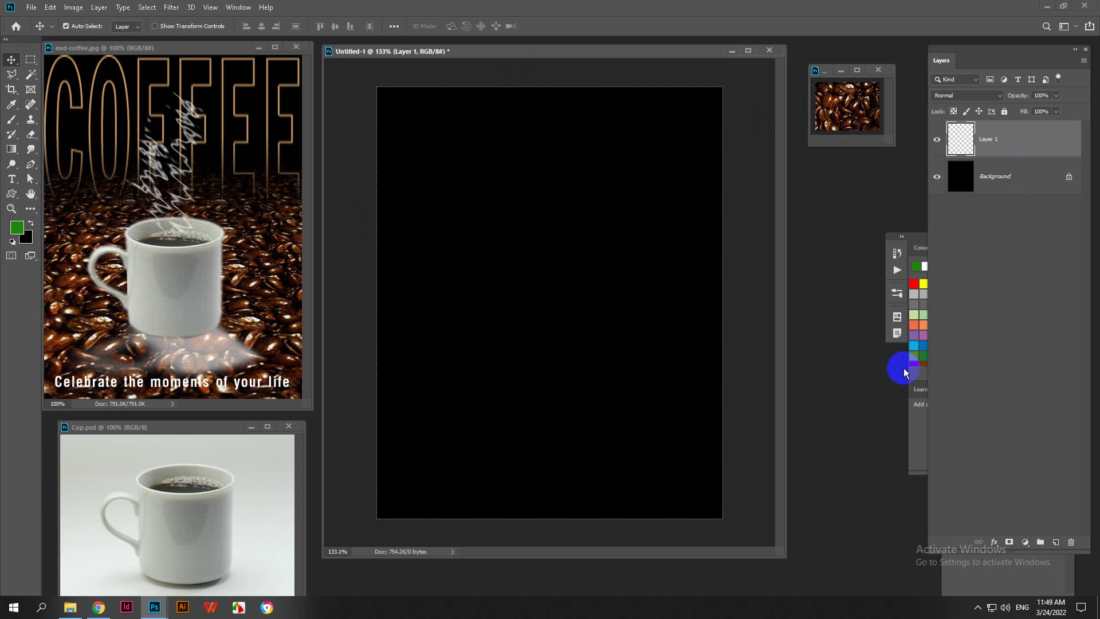
click(51, 8)
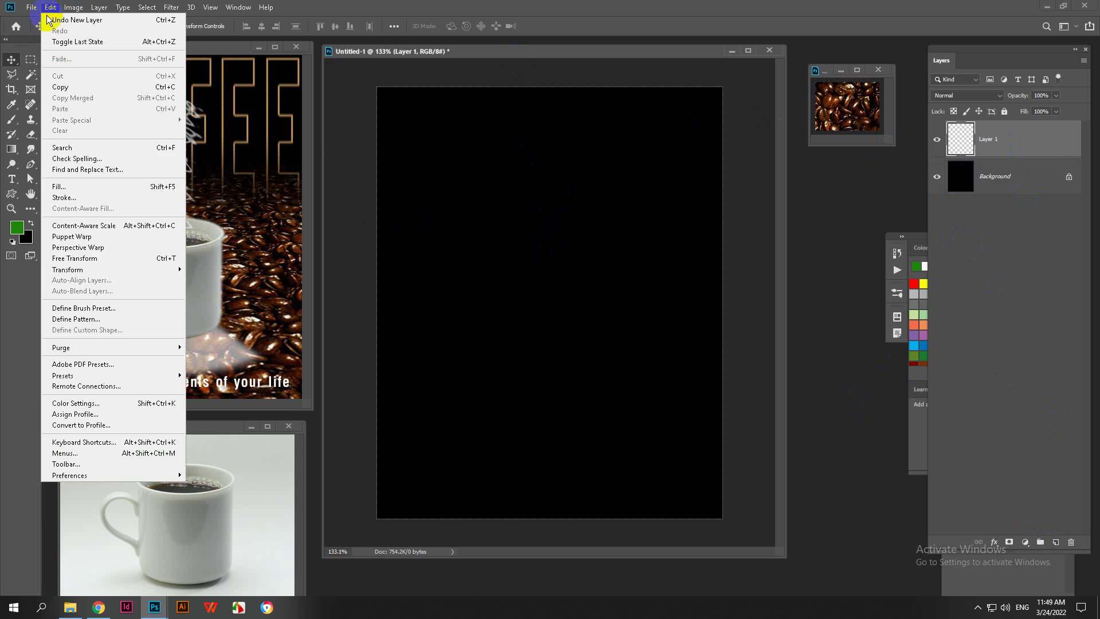
click(58, 186)
click(510, 178)
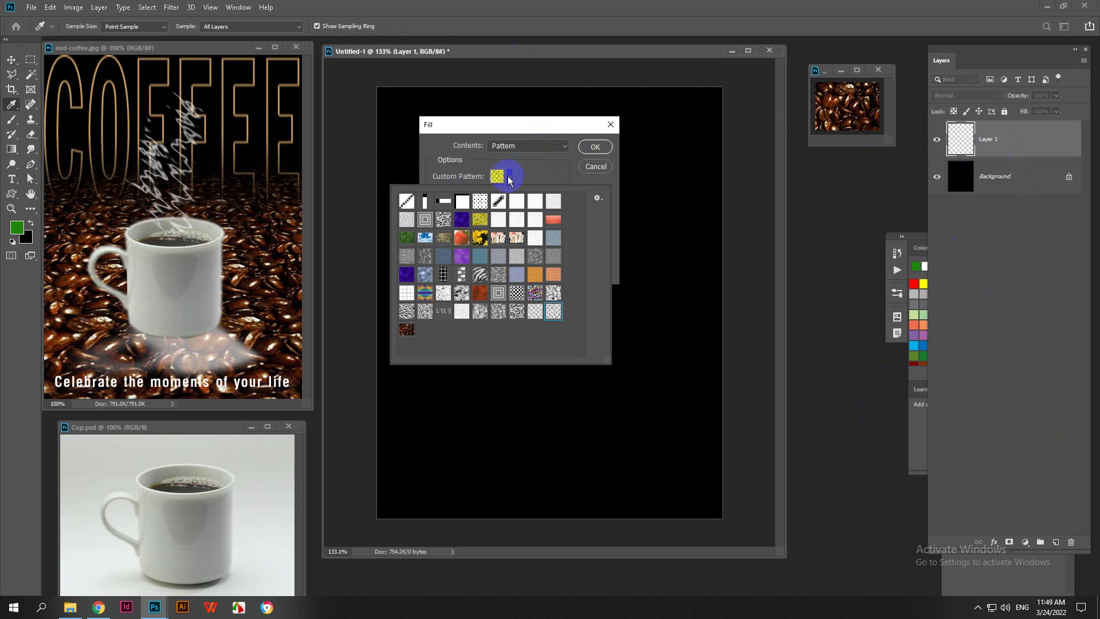
click(407, 329)
click(552, 165)
click(594, 147)
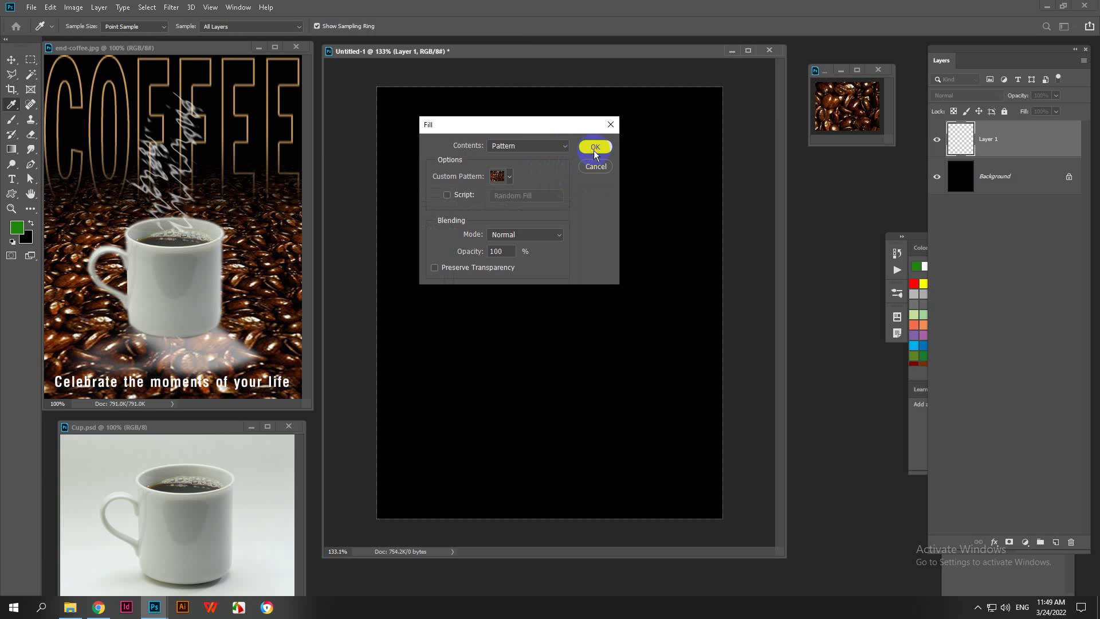
Step: Move the coffee-bean layer straight down so a black band of roughly a third of the canvas shows above it
key(v)
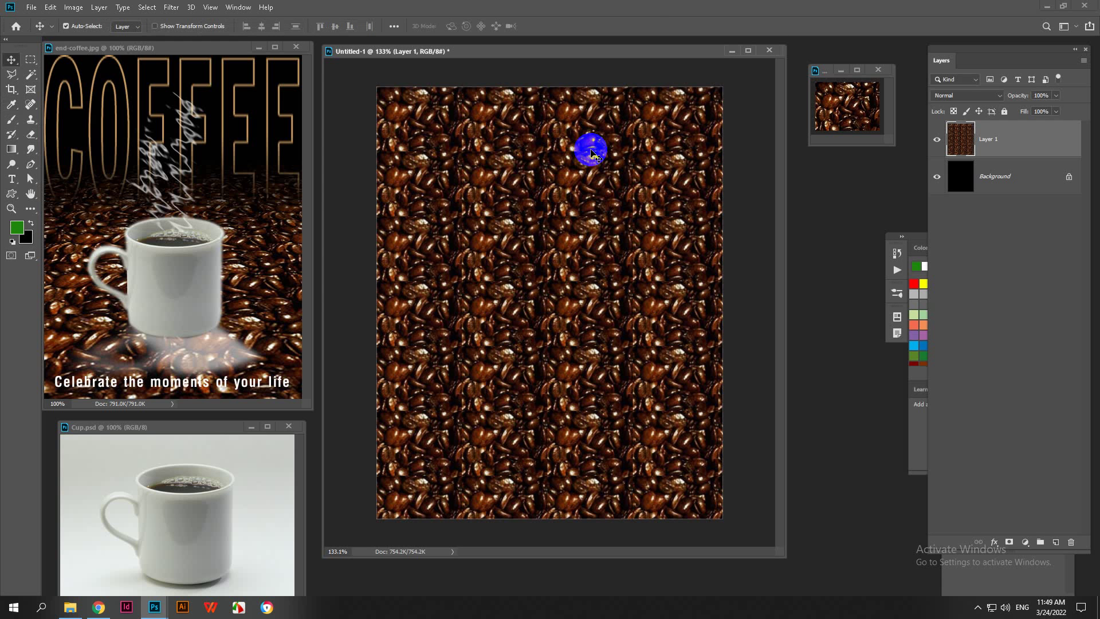
key(ctrl+minus)
drag(578, 265, 535, 314)
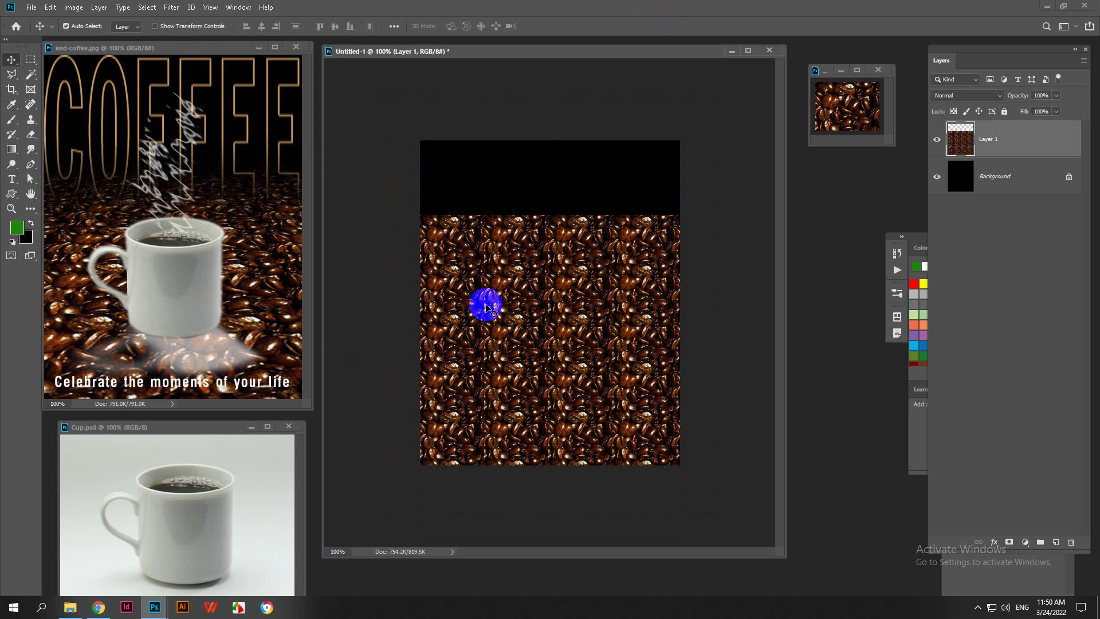
drag(487, 305, 499, 329)
Step: Apply a Perspective transform to the coffee-bean layer, widening its bottom edge outward at an angle of about 51°
scroll(483, 327, down, 1)
key(ctrl+t)
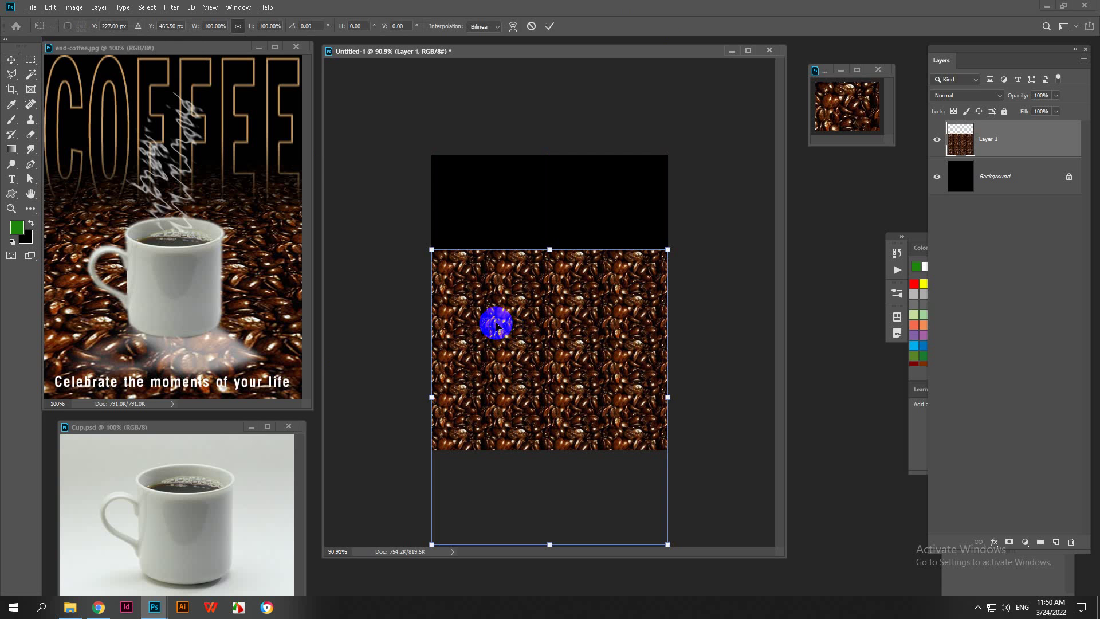
scroll(516, 322, down, 3)
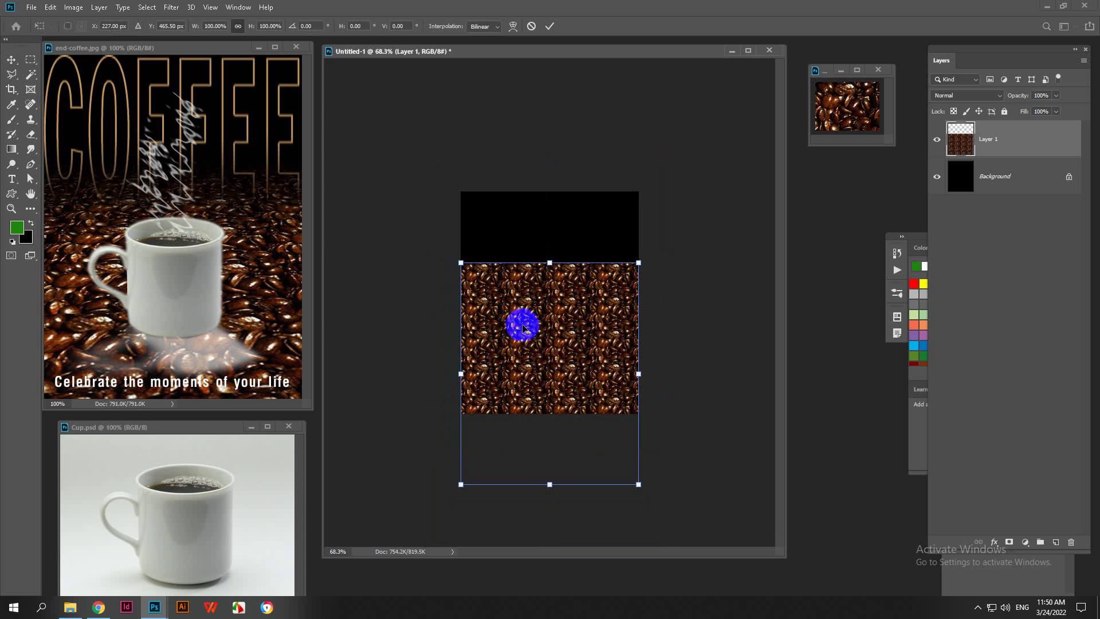
right_click(526, 330)
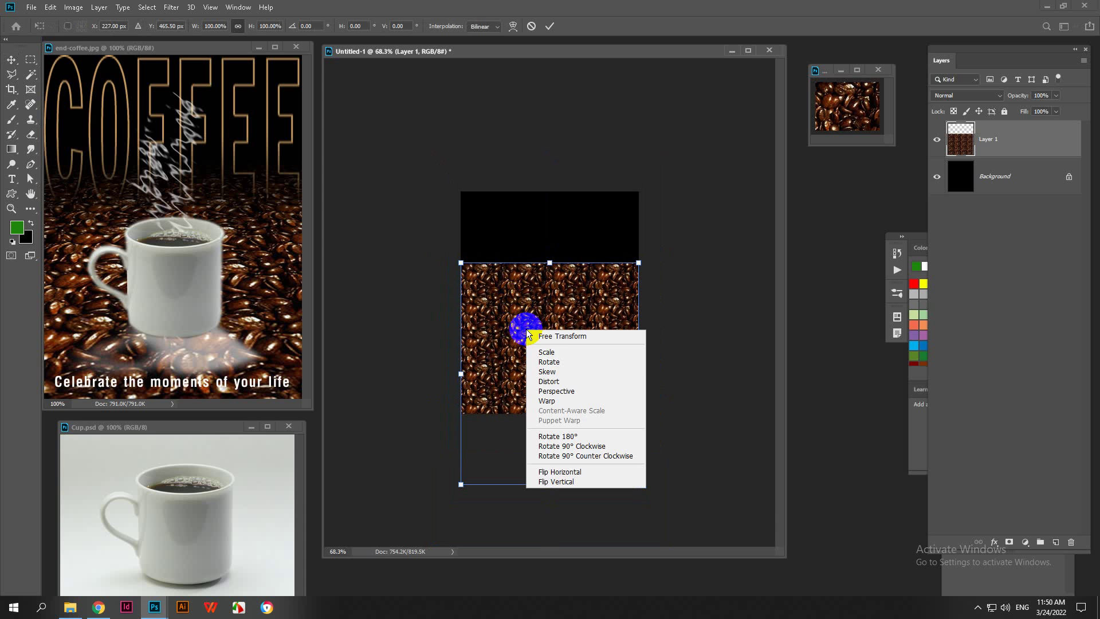
click(564, 393)
drag(638, 485, 912, 463)
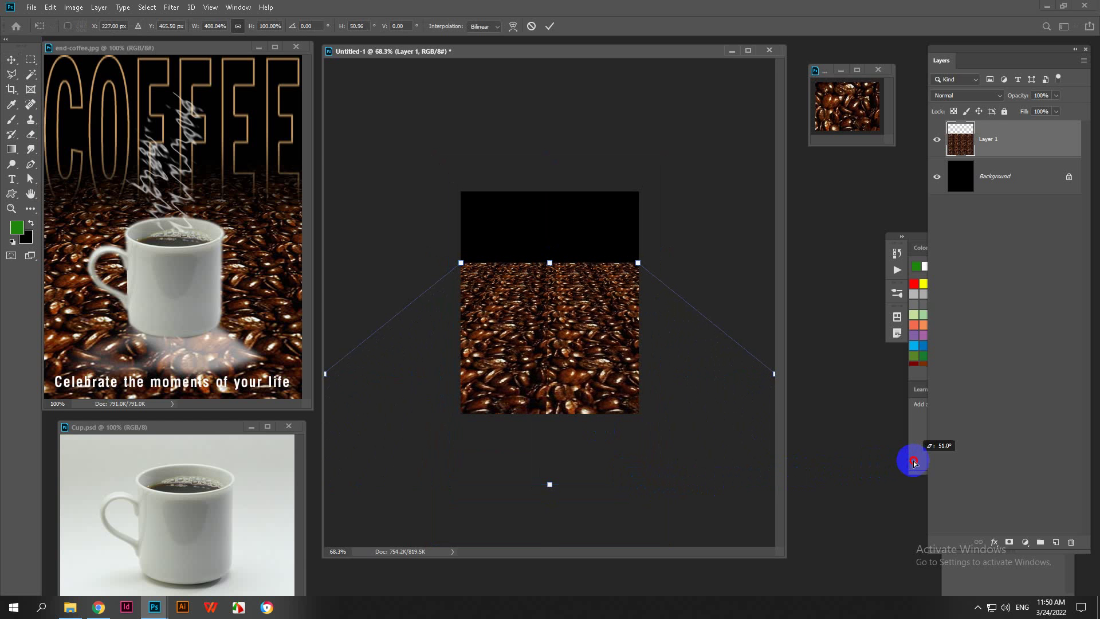
key(Return)
key(ctrl+0)
scroll(637, 364, up, 4)
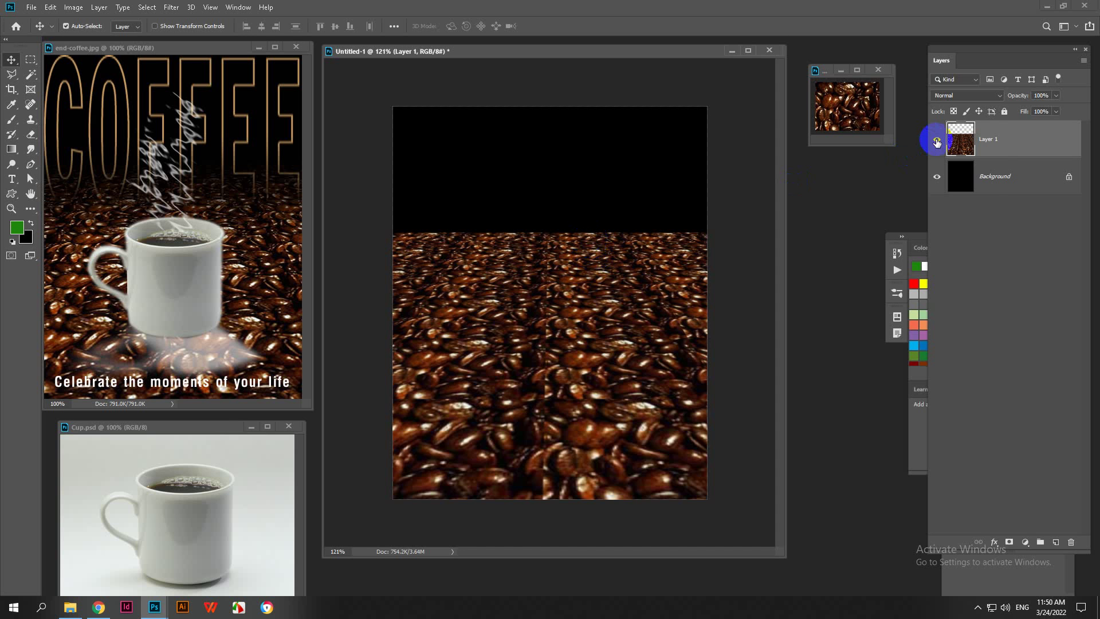
Step: Compare the canvas with the coffee-bean layer hidden and shown
click(937, 139)
click(937, 139)
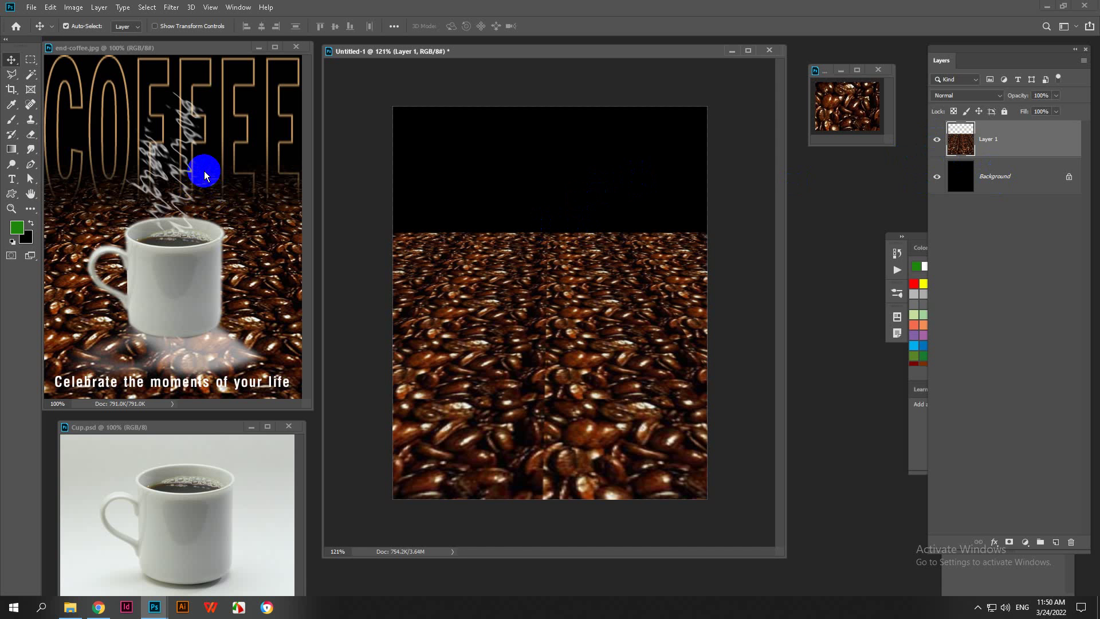
click(937, 140)
click(937, 140)
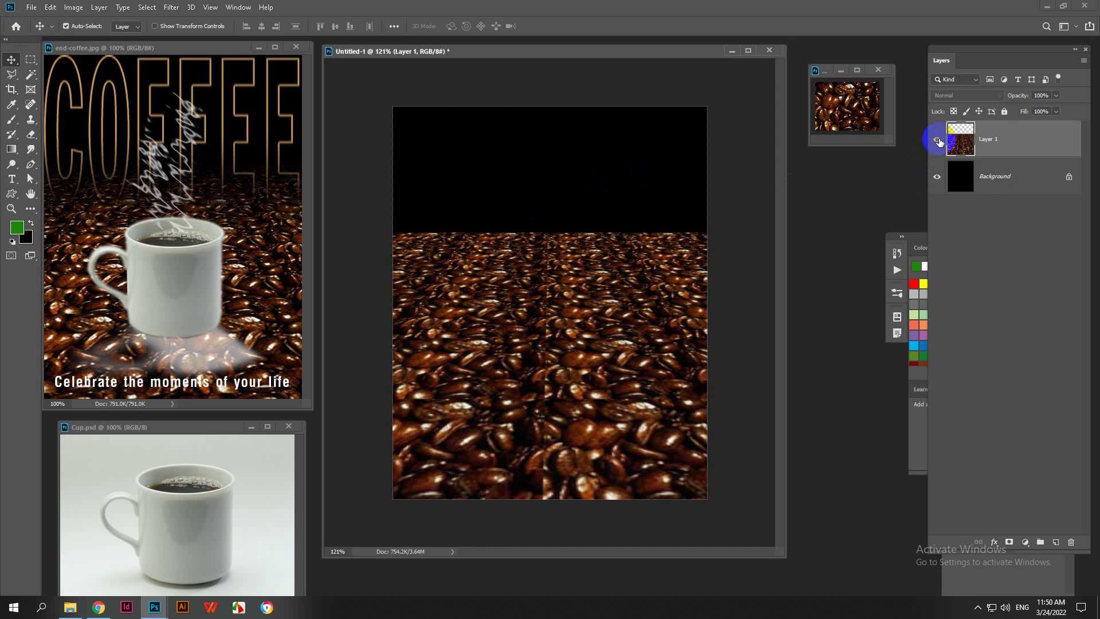
Step: Add a layer mask to the coffee-bean layer and set the Gradient tool to a linear black-to-white gradient without Reverse
click(1009, 542)
click(1007, 141)
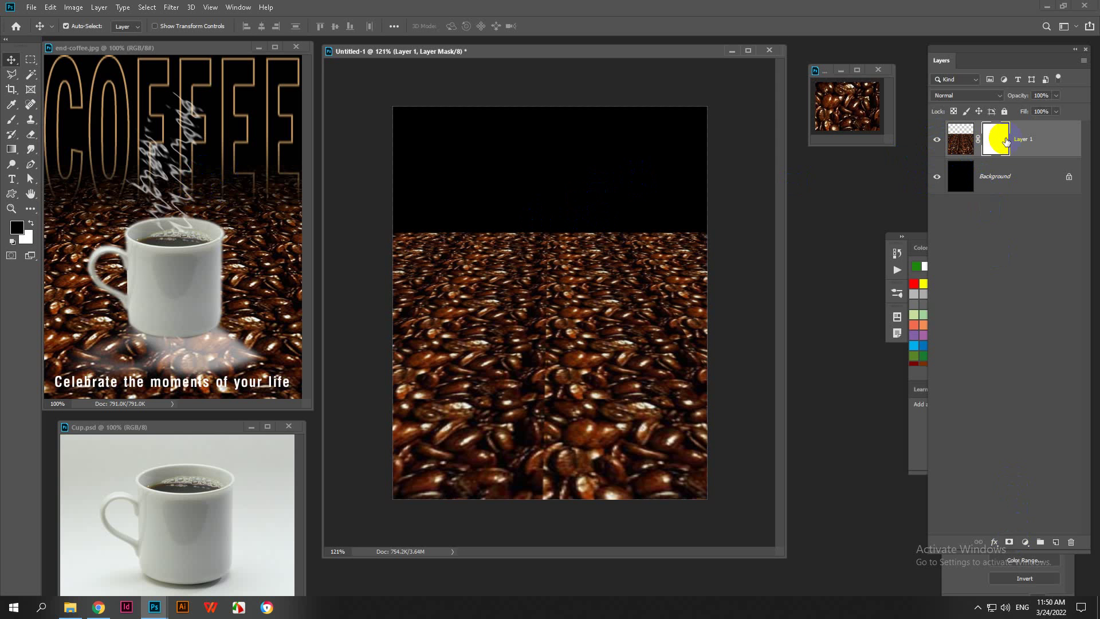
click(12, 150)
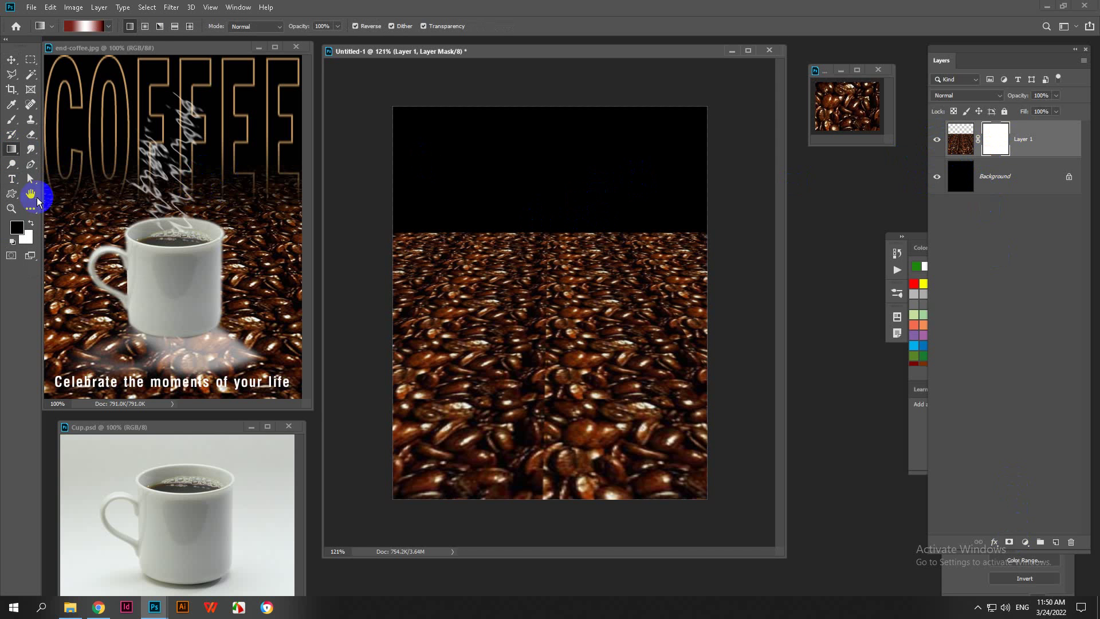
click(109, 26)
double_click(23, 55)
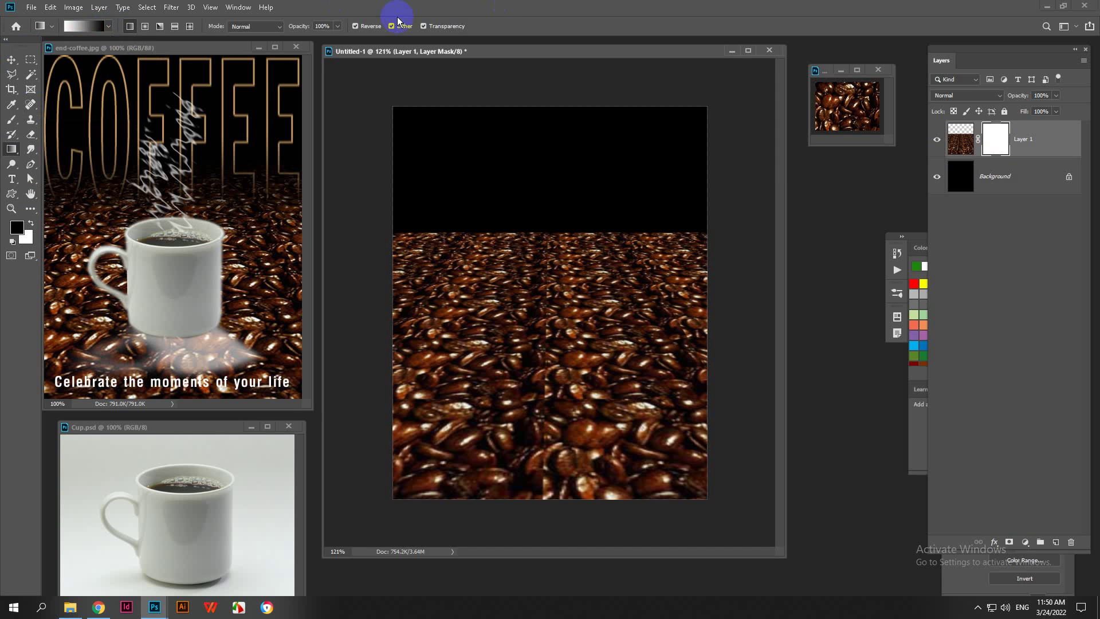
click(355, 25)
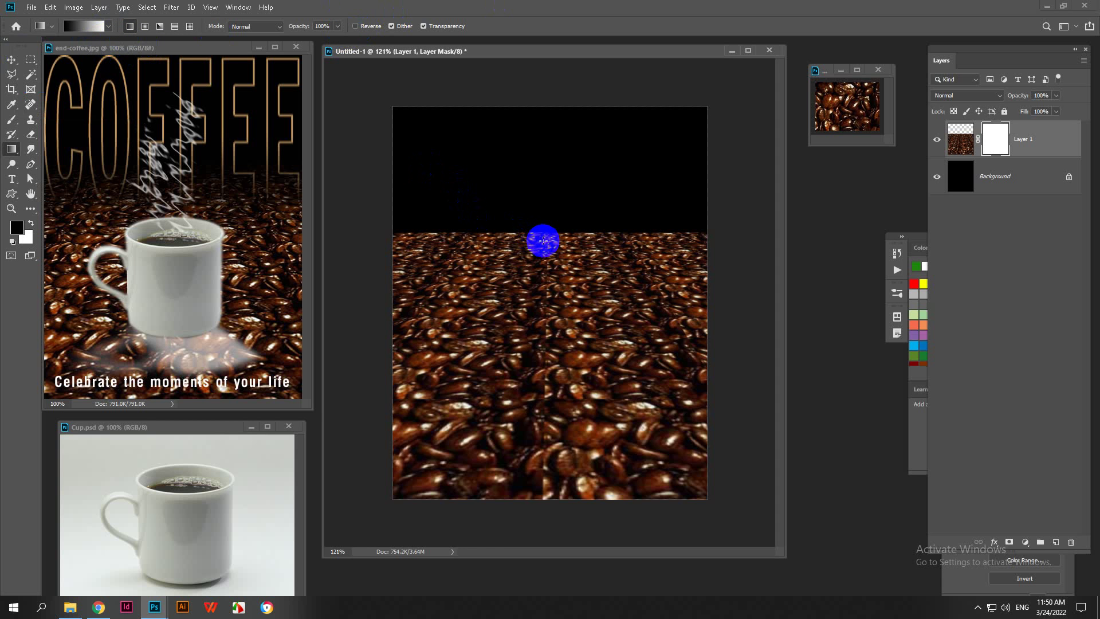
mouse_move(540, 238)
mouse_down()
mouse_move(535, 206)
mouse_move(523, 250)
mouse_move(534, 228)
mouse_move(545, 246)
mouse_move(547, 381)
mouse_up()
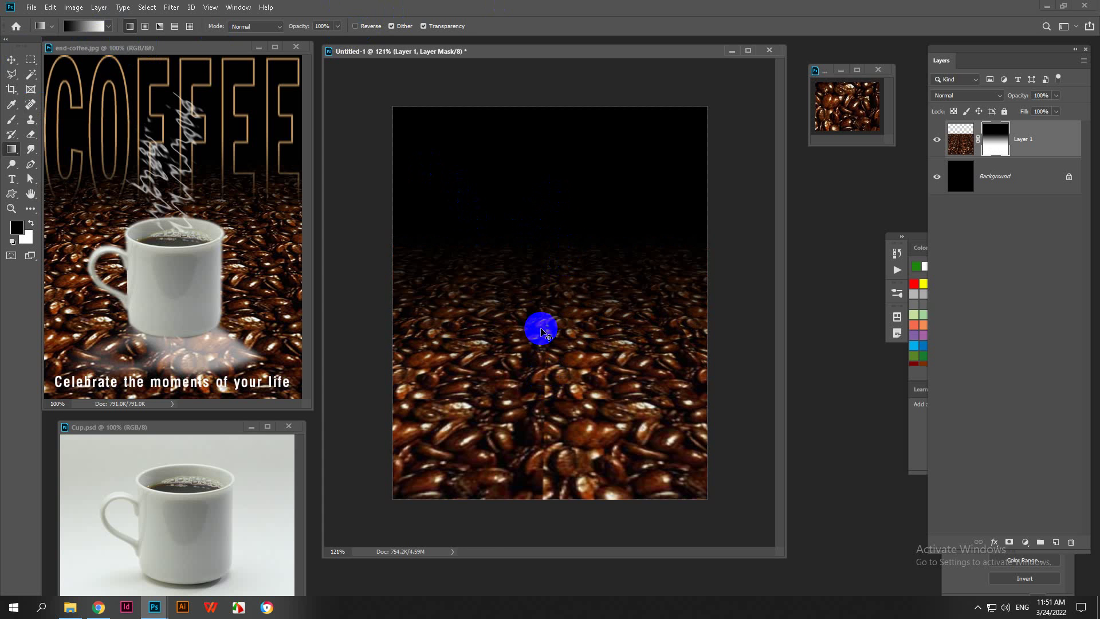
key(ctrl+z)
drag(534, 136, 539, 378)
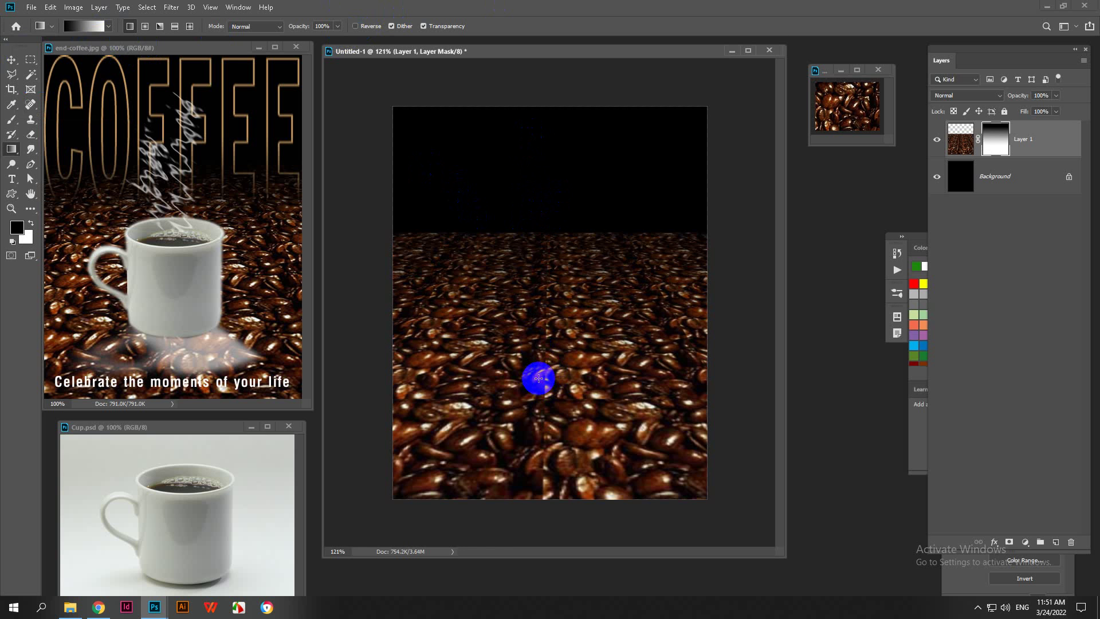
key(ctrl+z)
Step: Draw a vertical black-to-white gradient on the layer mask from just above the beans' upper edge to below mid-canvas
drag(540, 200, 539, 380)
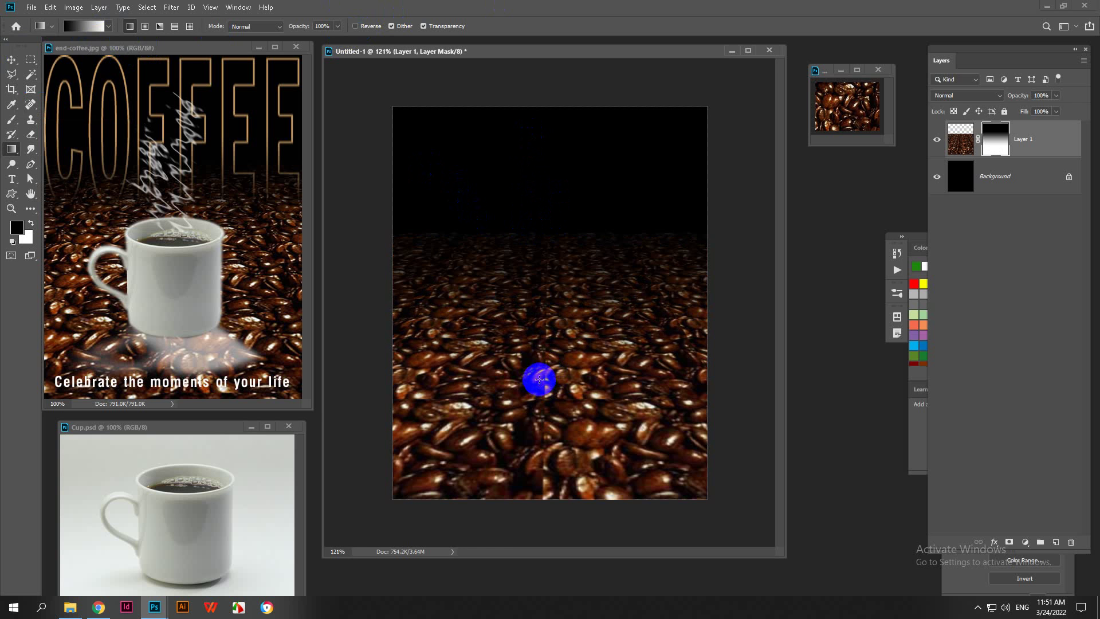
click(17, 61)
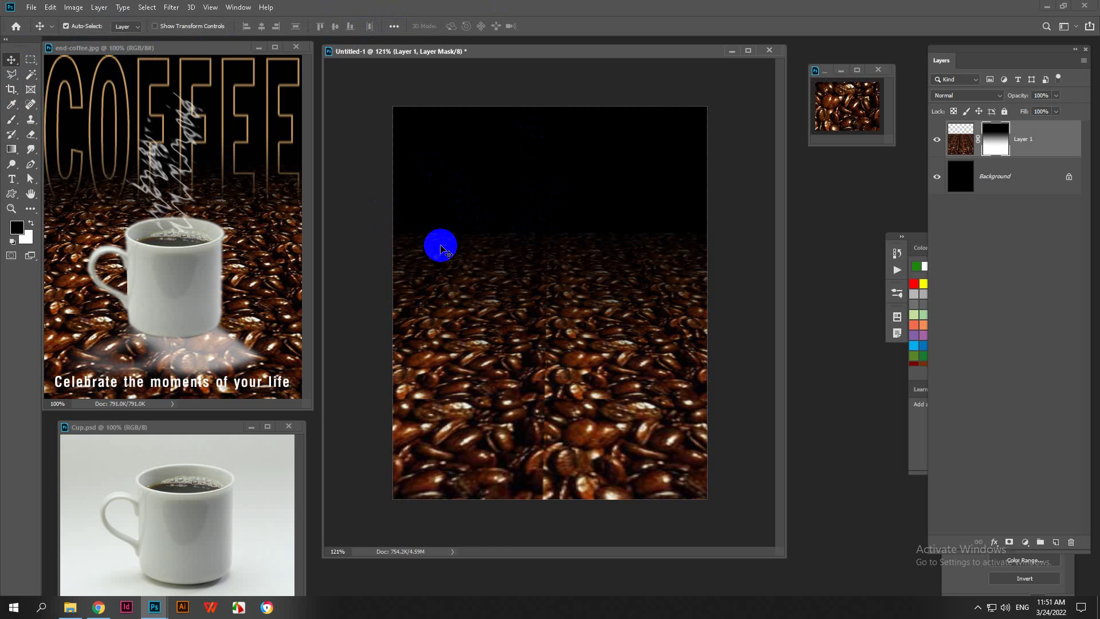
scroll(476, 264, up, 2)
scroll(527, 264, down, 1)
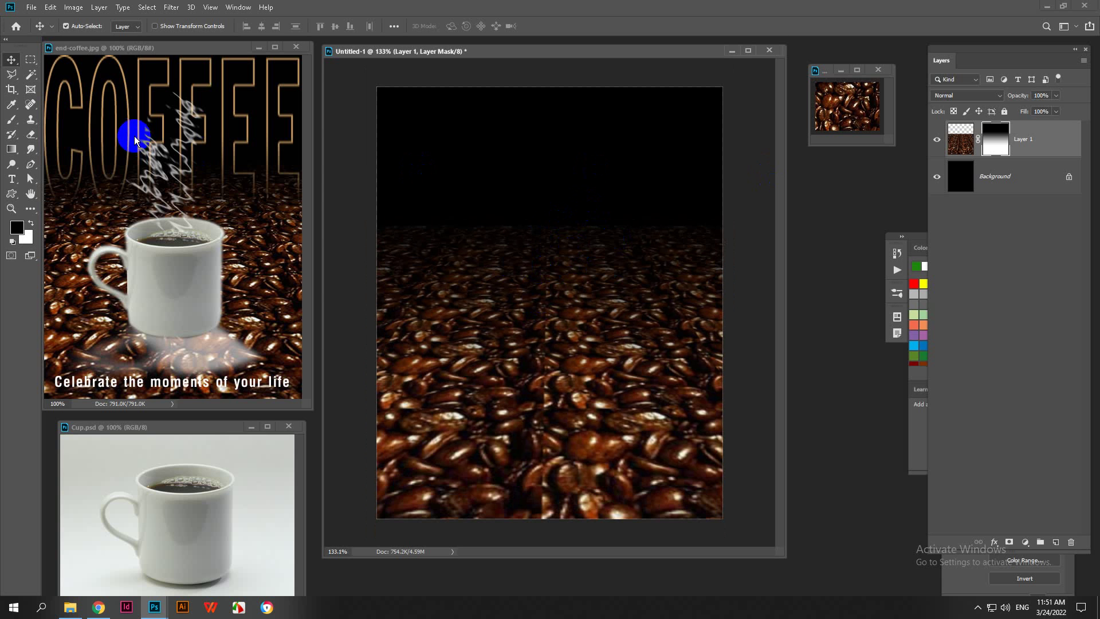
Step: Add a text layer reading "COFFE" in Gabriola over the black area above the coffee beans
click(11, 179)
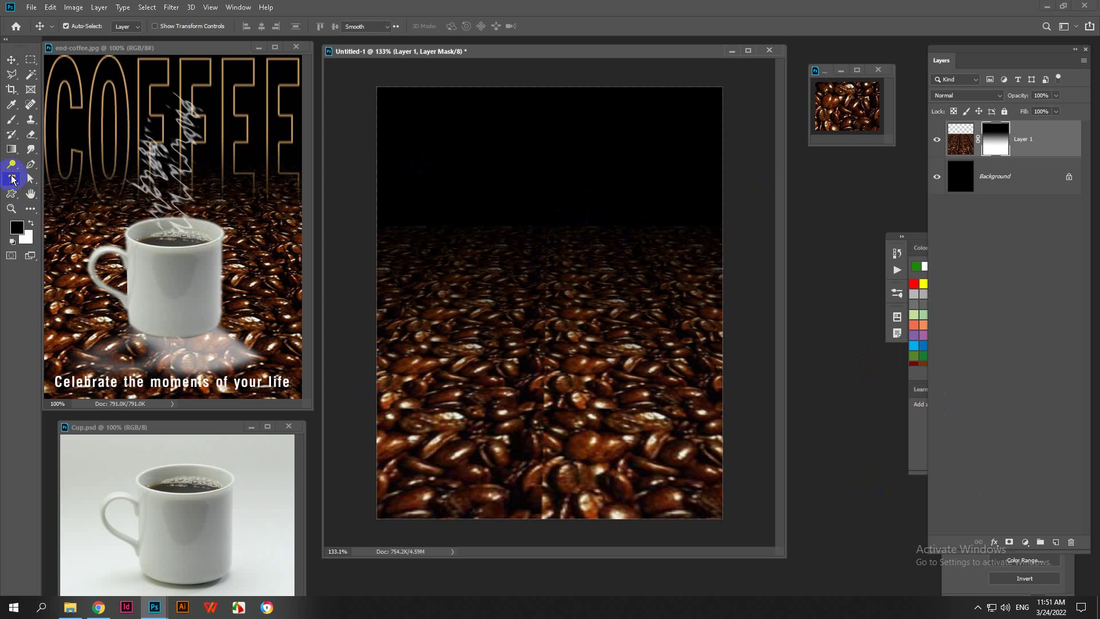
click(495, 220)
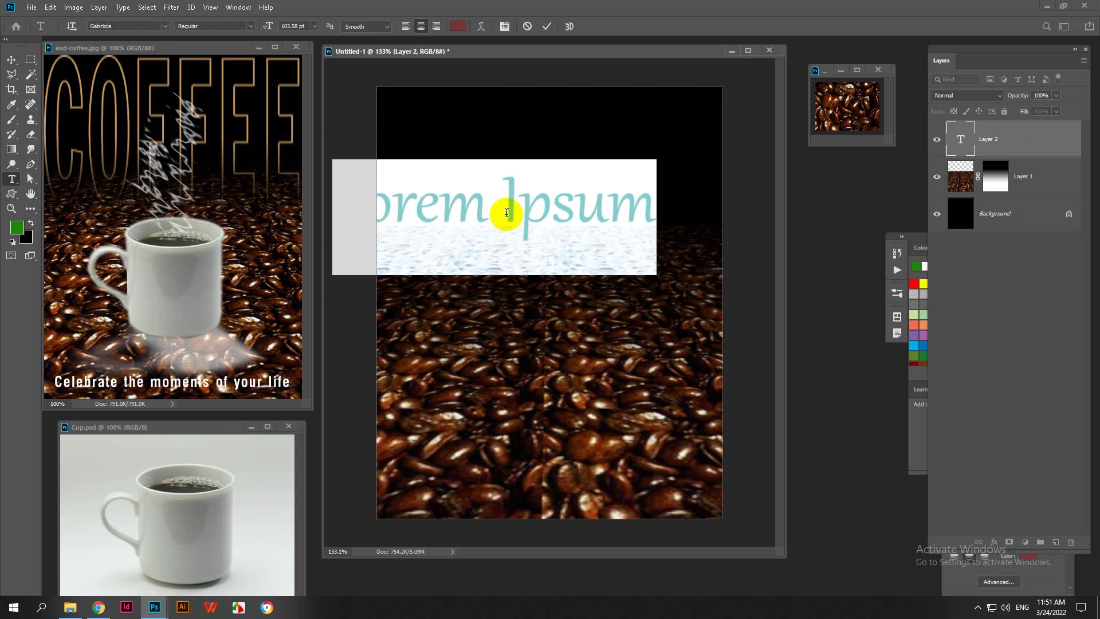
text(COFFE)
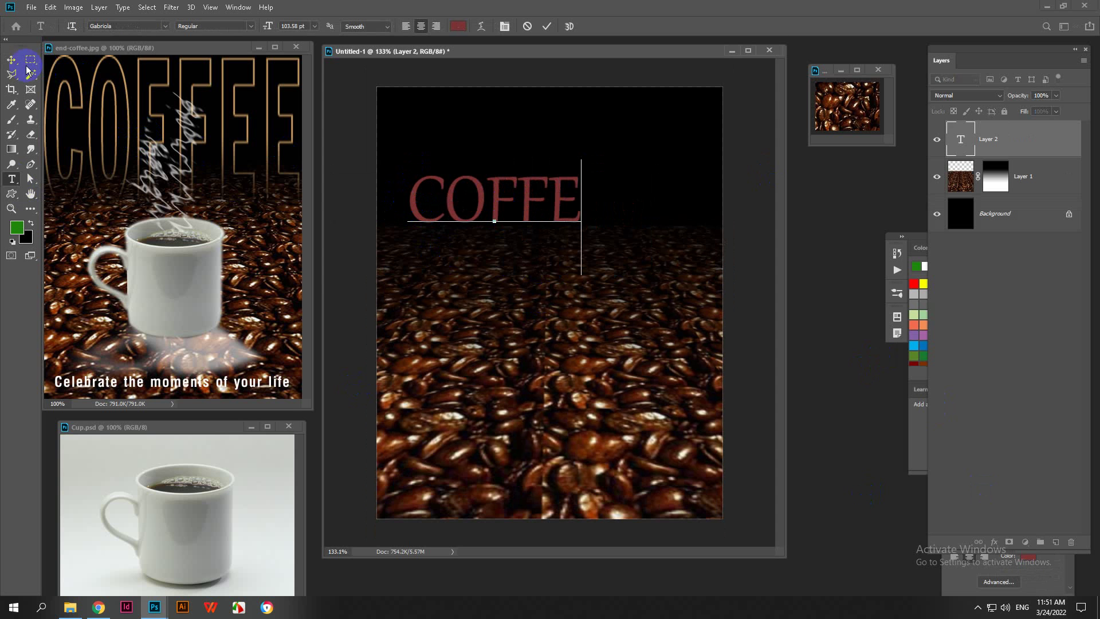
Step: Recolor the entire heading text white and commit the edit
drag(405, 197, 606, 194)
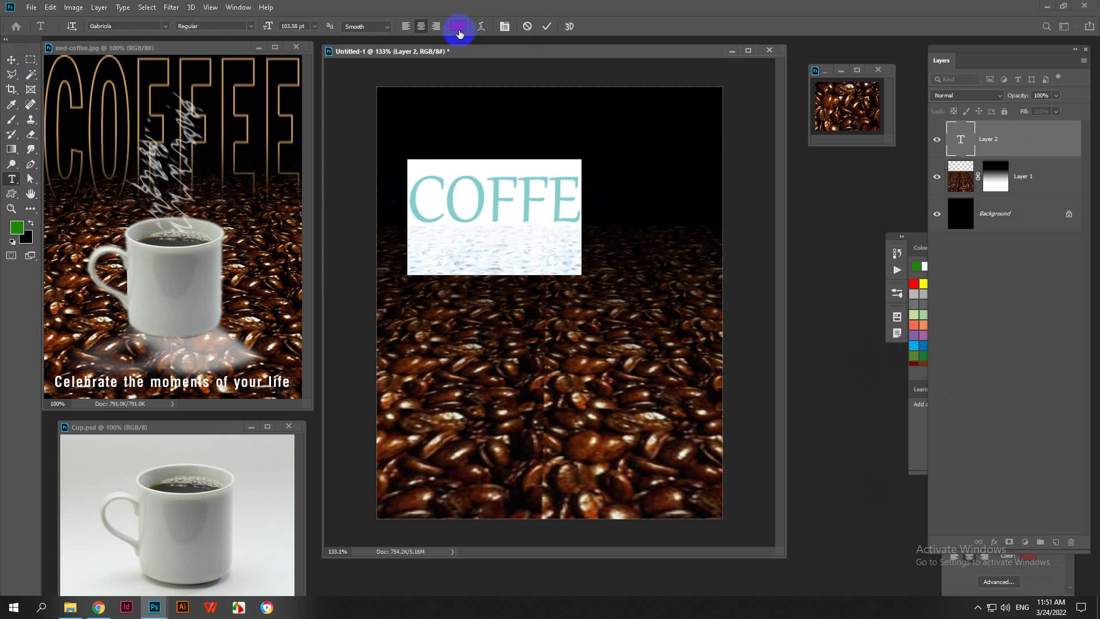
click(458, 29)
click(498, 98)
click(769, 107)
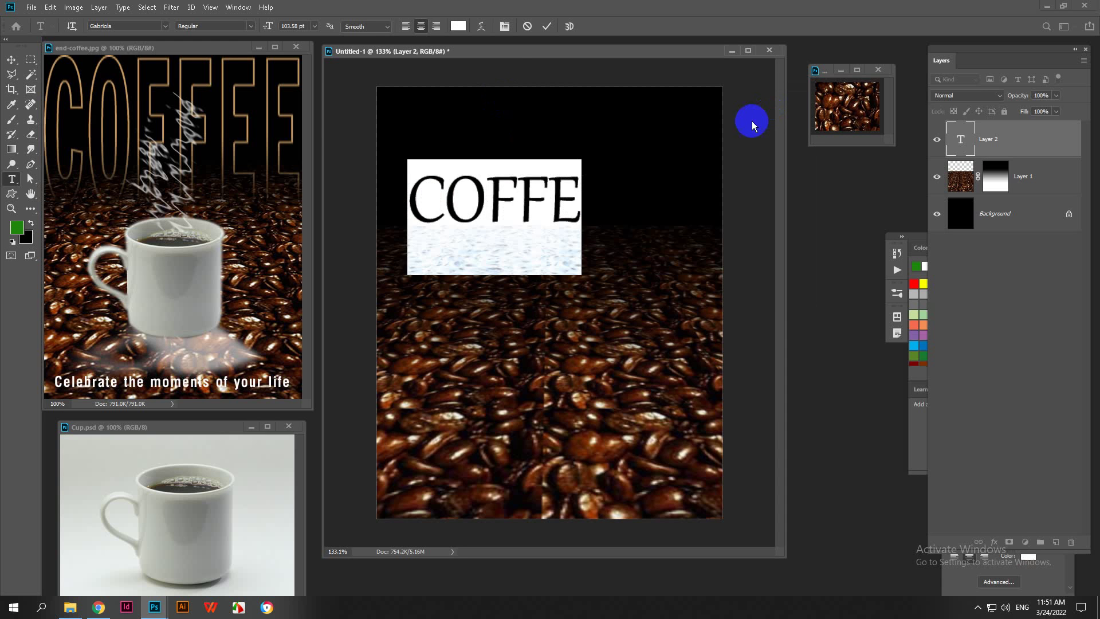
click(546, 26)
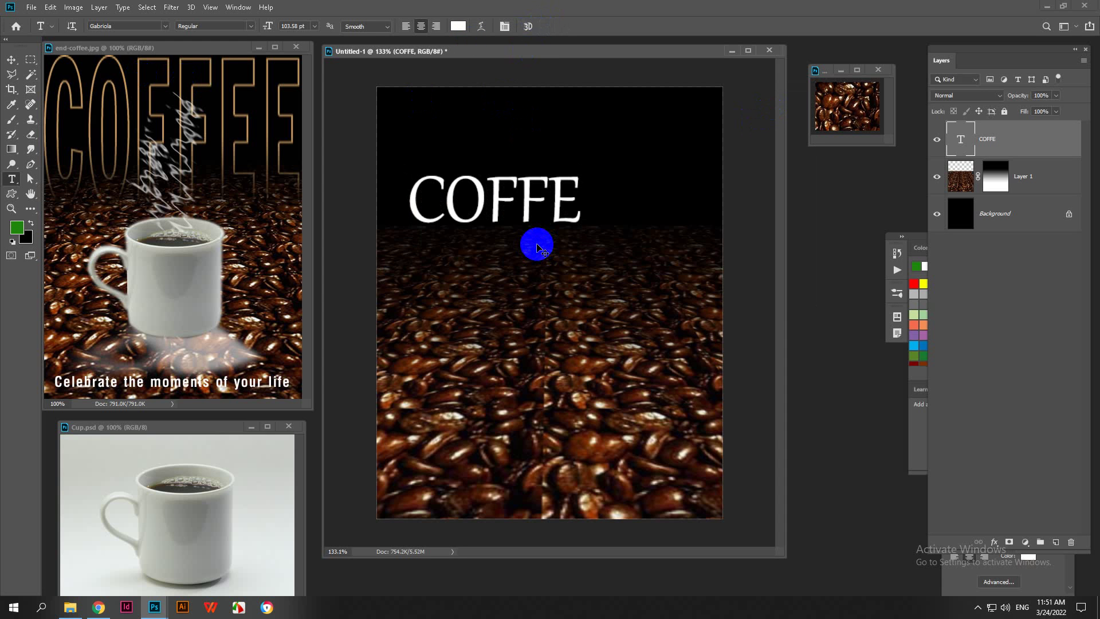
Step: Correct the heading's spelling to "COFFEE" by adding the missing final E
click(528, 184)
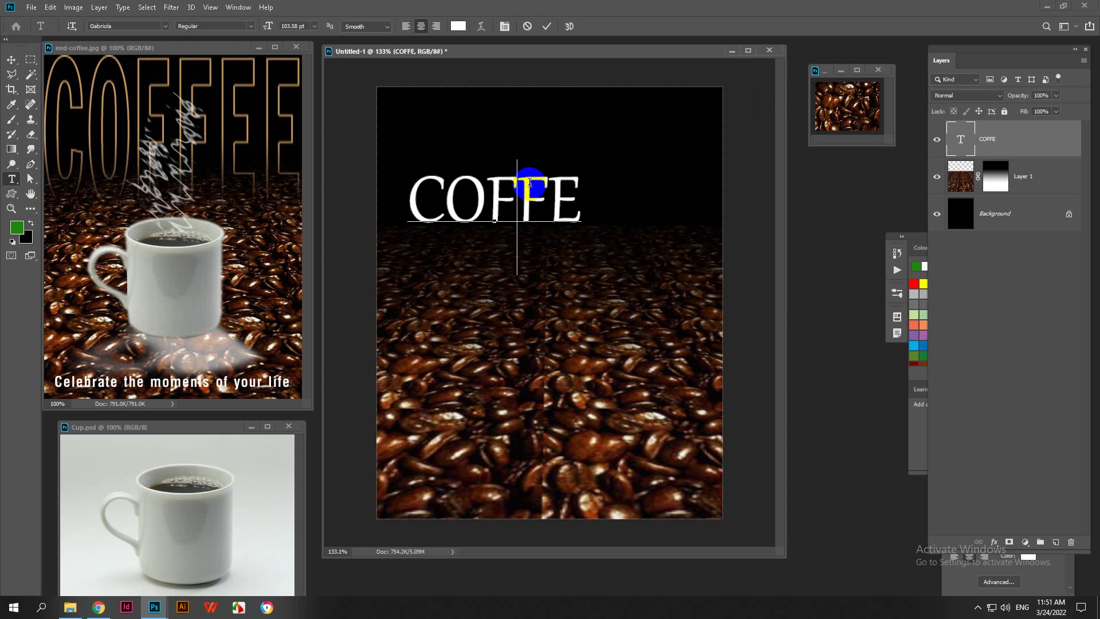
double_click(528, 183)
click(576, 199)
text(E)
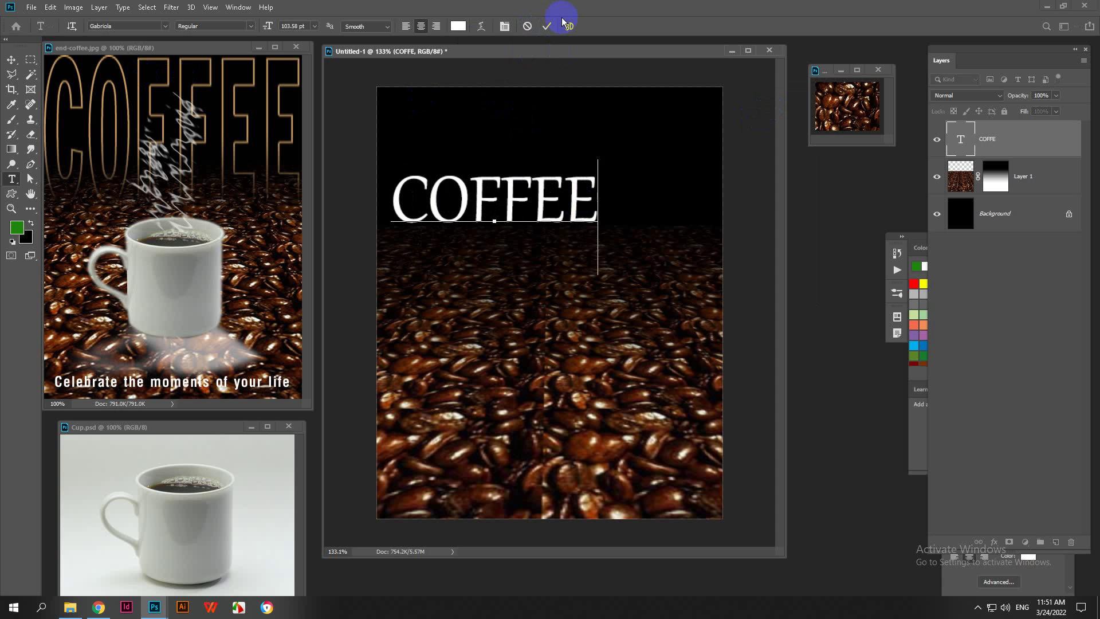
click(547, 26)
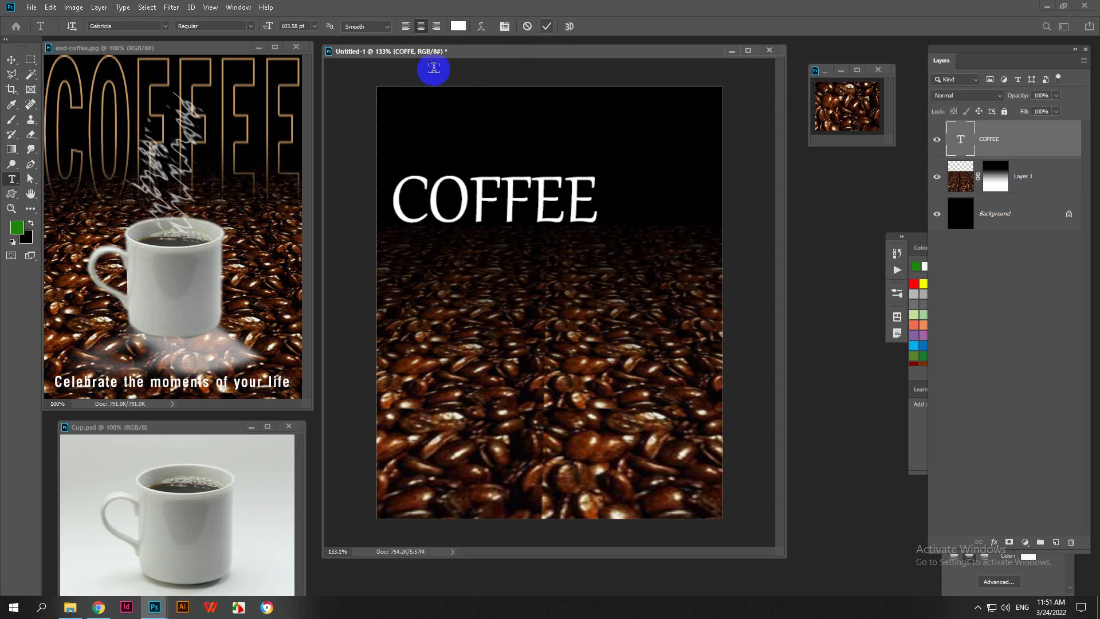
Step: Move the COFFEE heading to the canvas's upper-left corner and stretch its height to about 202%
click(11, 59)
mouse_move(458, 238)
mouse_down()
mouse_move(435, 139)
mouse_move(479, 199)
mouse_move(474, 236)
mouse_up()
key(ctrl+t)
key(ctrl+z)
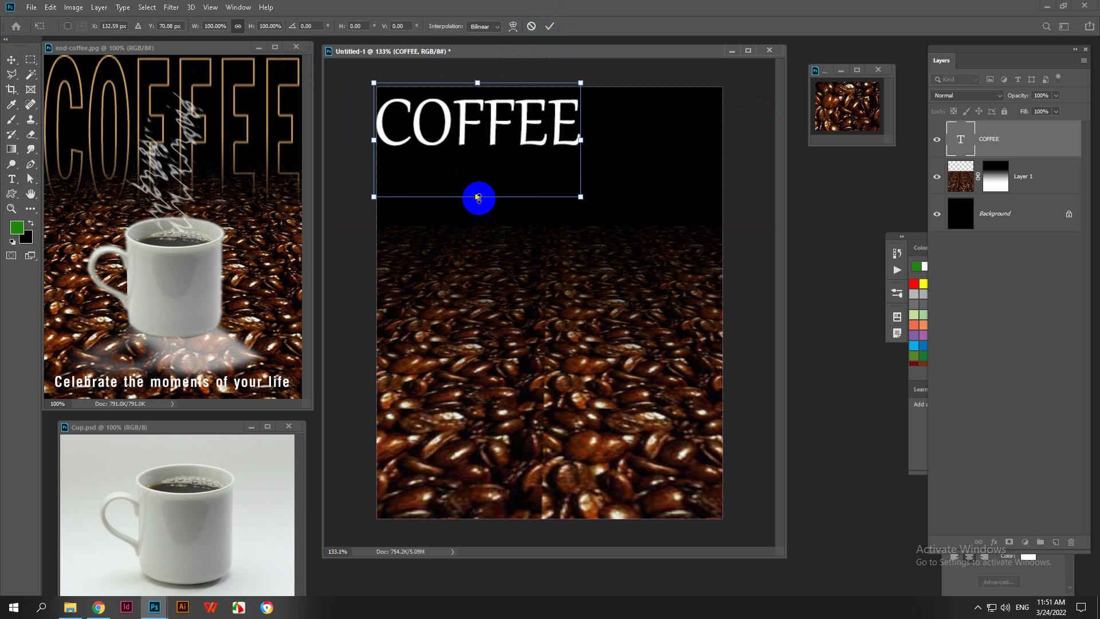
drag(479, 198, 475, 315)
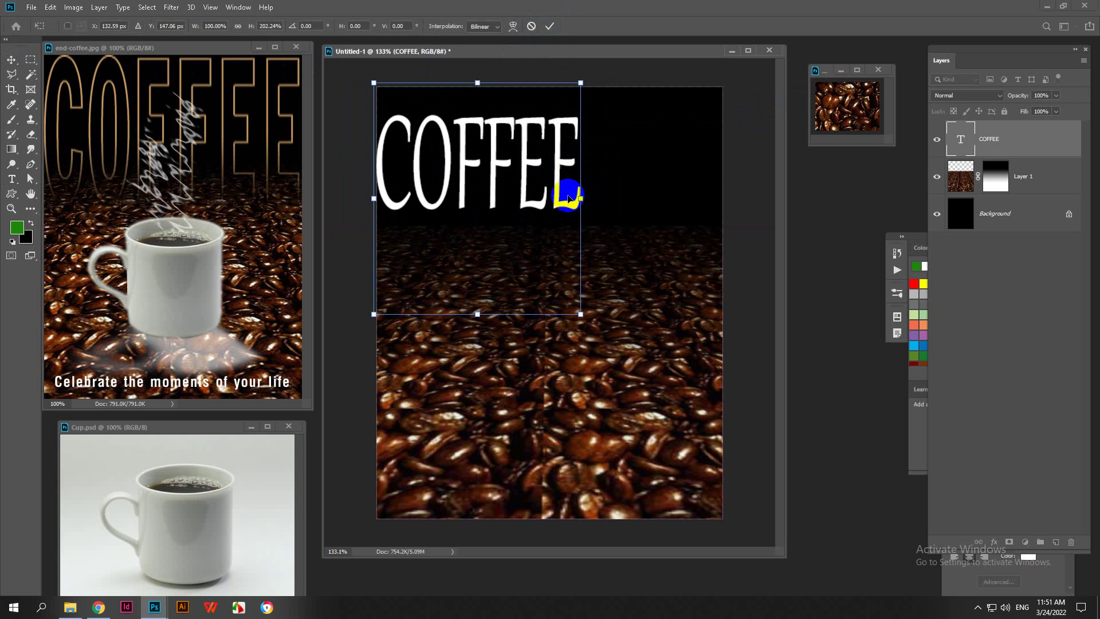
key(Return)
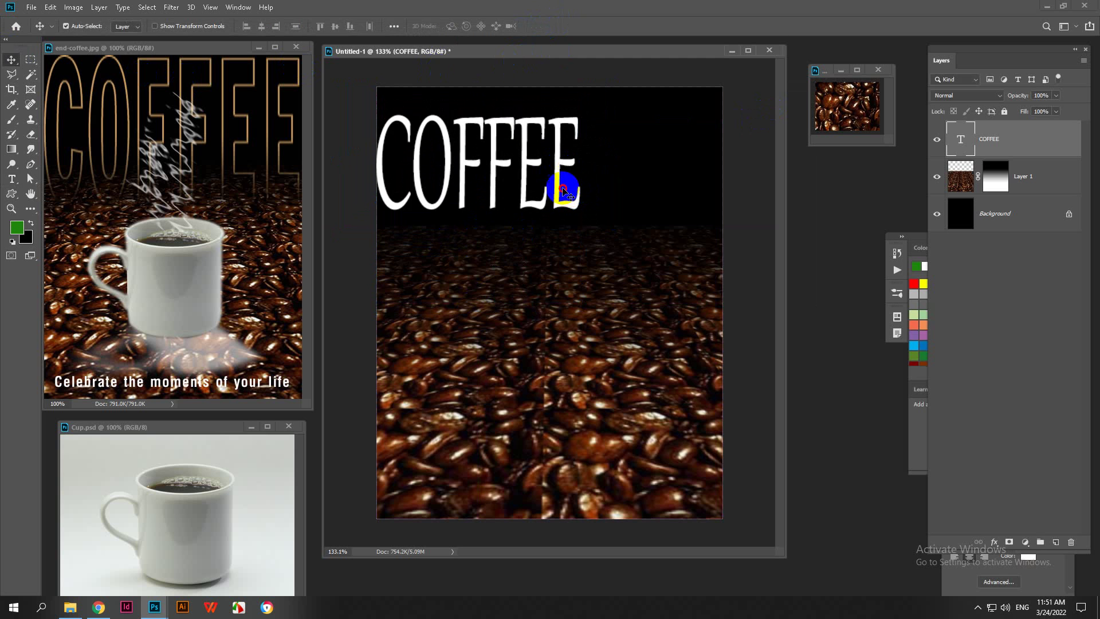
key(t)
click(579, 184)
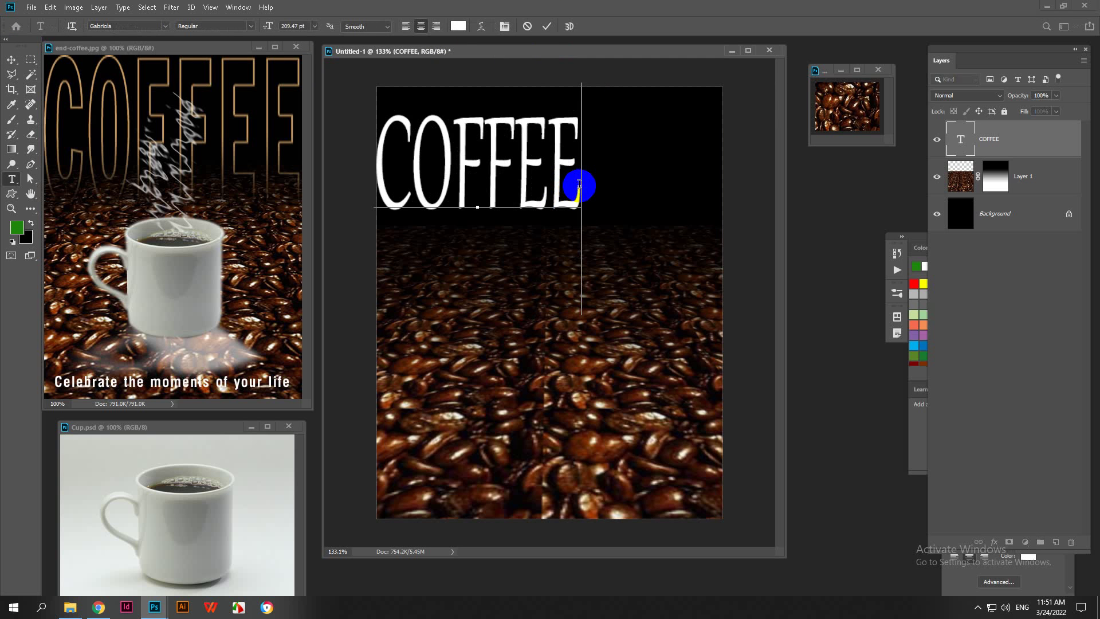
click(546, 26)
key(v)
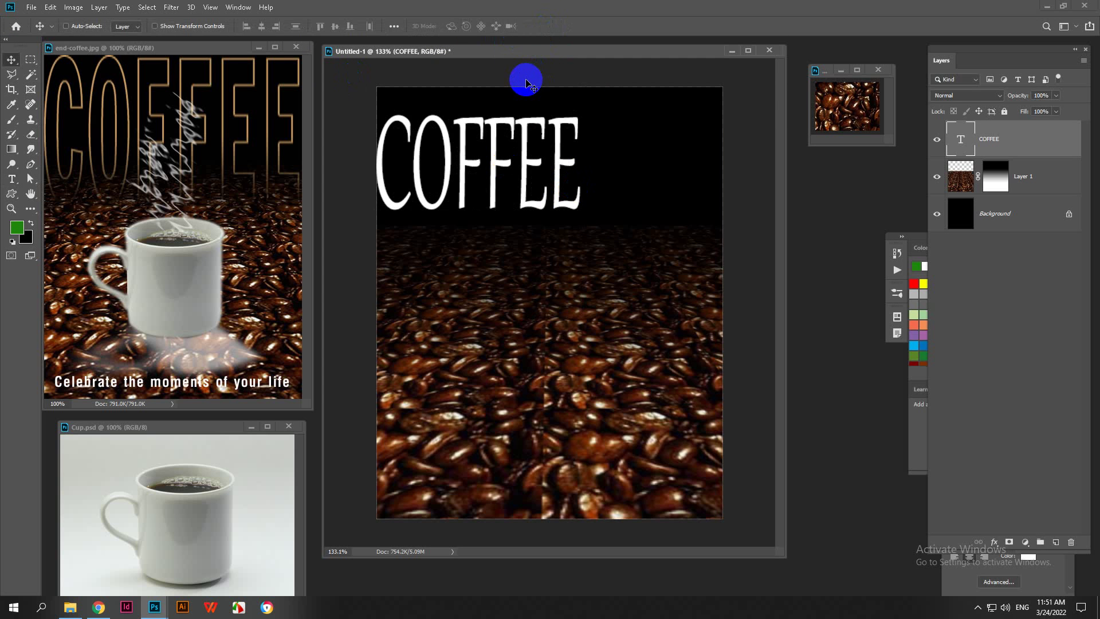
click(66, 26)
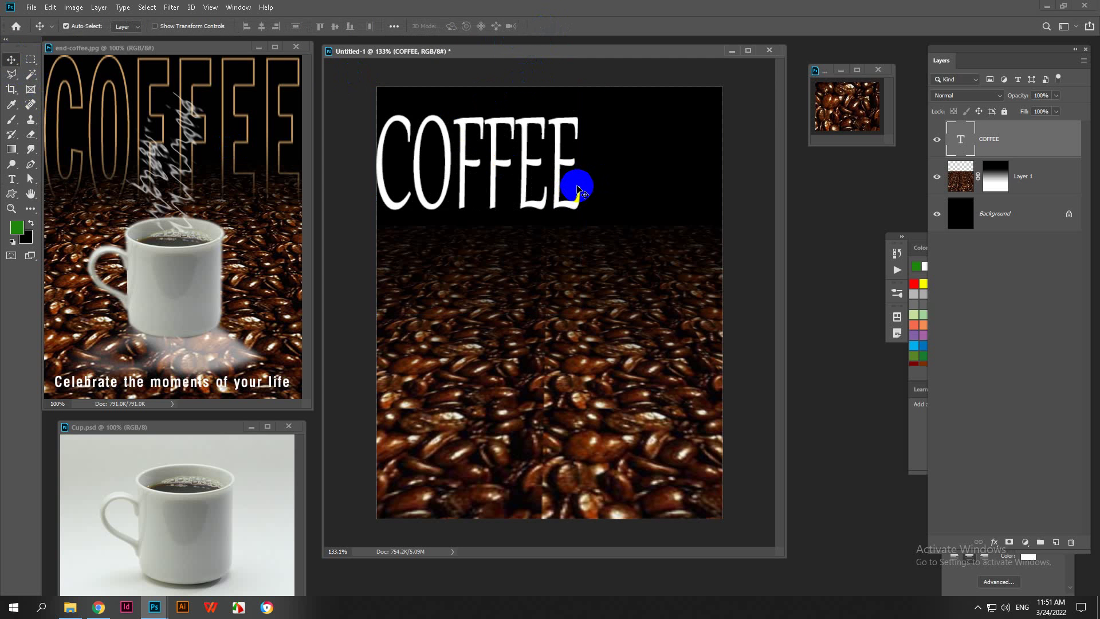
Step: Stretch the COFFEE heading to about 166% width across the canvas and extend its height both downward and upward
key(ctrl+t)
drag(580, 199, 713, 215)
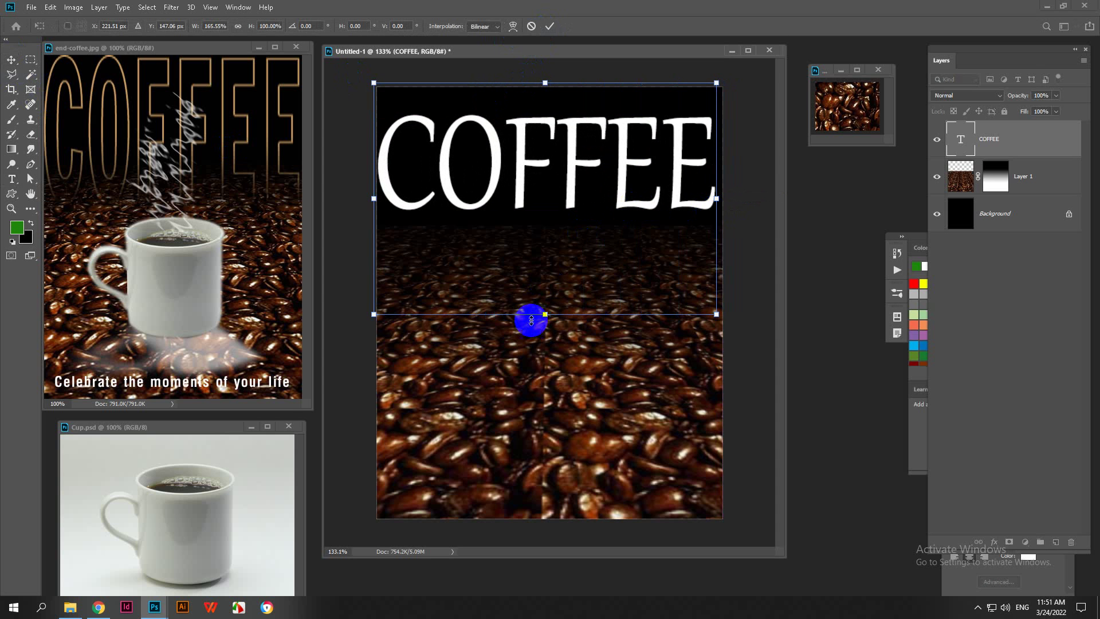
drag(550, 312, 547, 391)
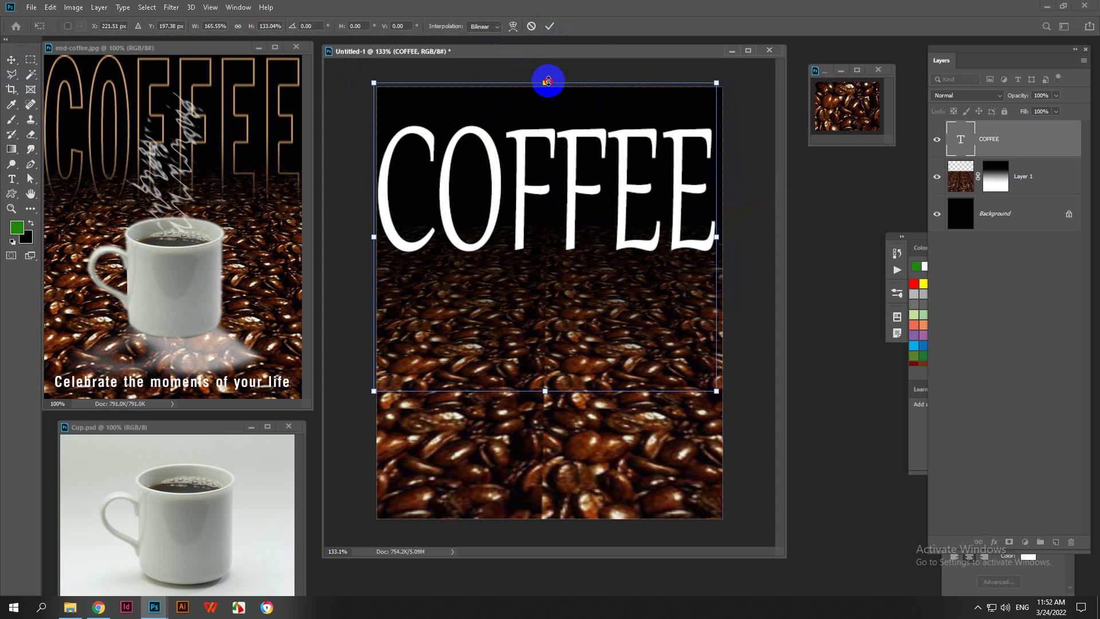
drag(549, 81, 547, 53)
key(Return)
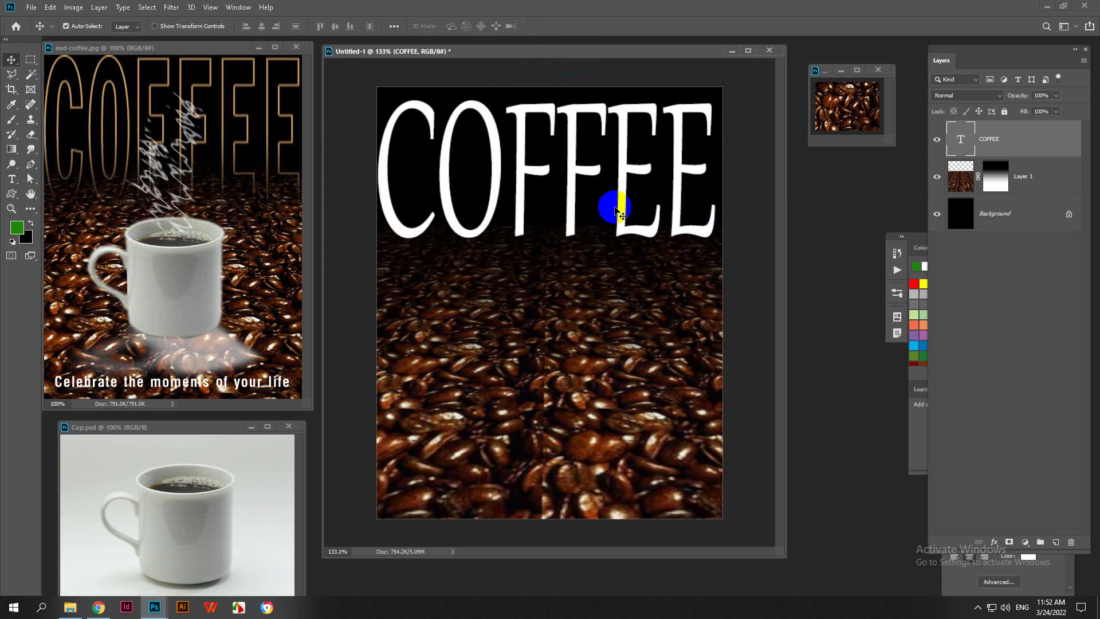
Step: Change the COFFEE heading's font to Comic Sans MS and commit the edit
double_click(958, 143)
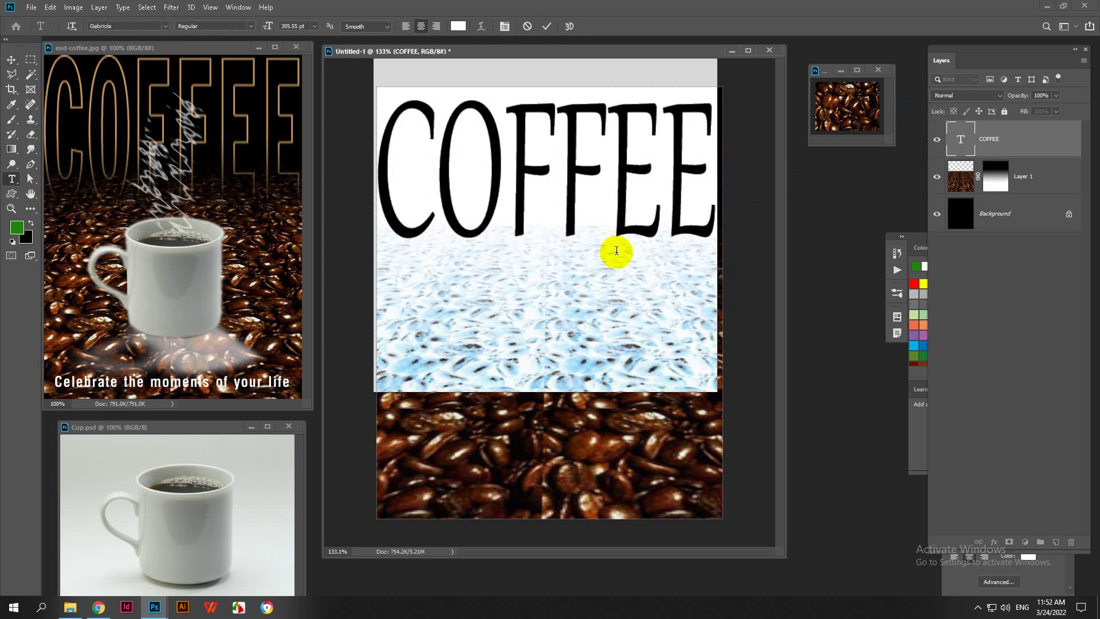
click(166, 27)
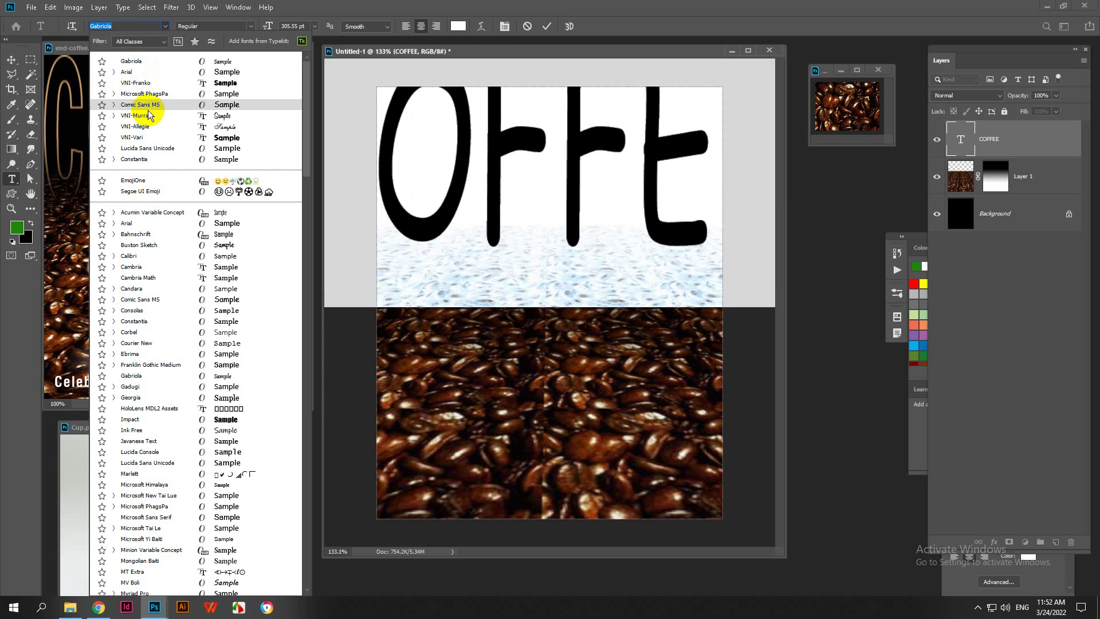
click(146, 106)
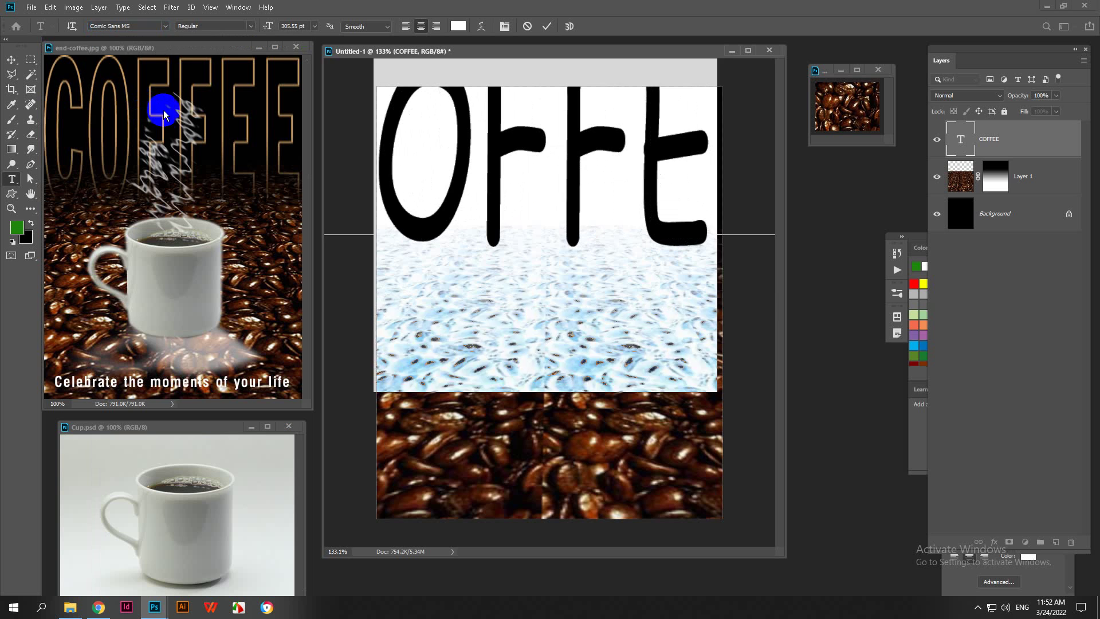
click(600, 216)
click(547, 26)
Step: Scale the COFFEE heading down to about 82%, then narrow its width to about 78%
click(517, 202)
scroll(518, 202, down, 3)
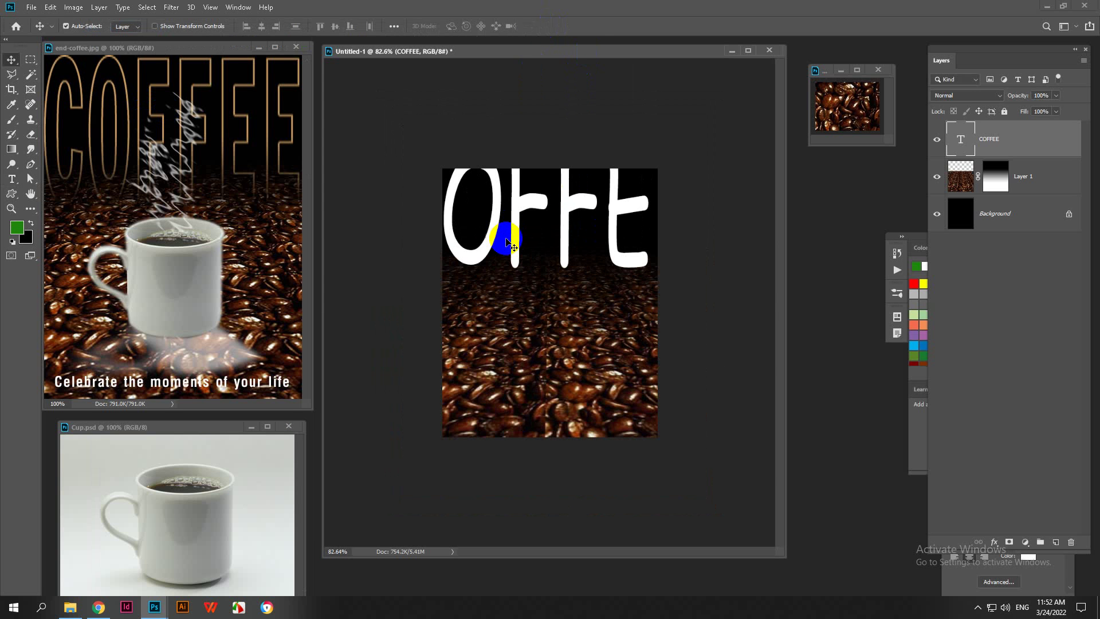
key(ctrl+t)
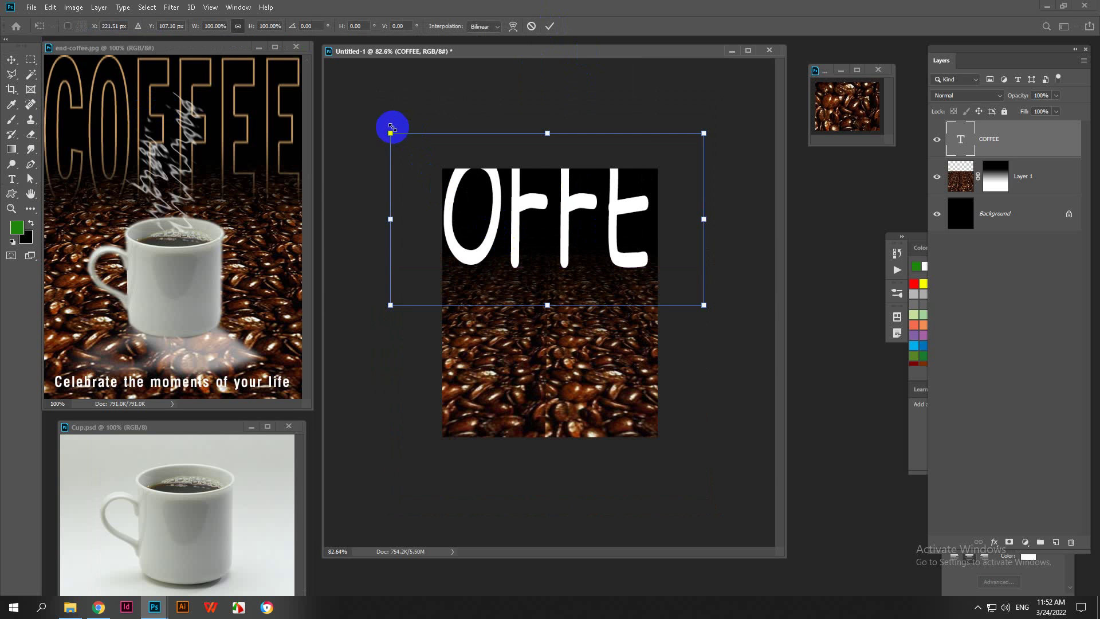
drag(392, 127, 448, 164)
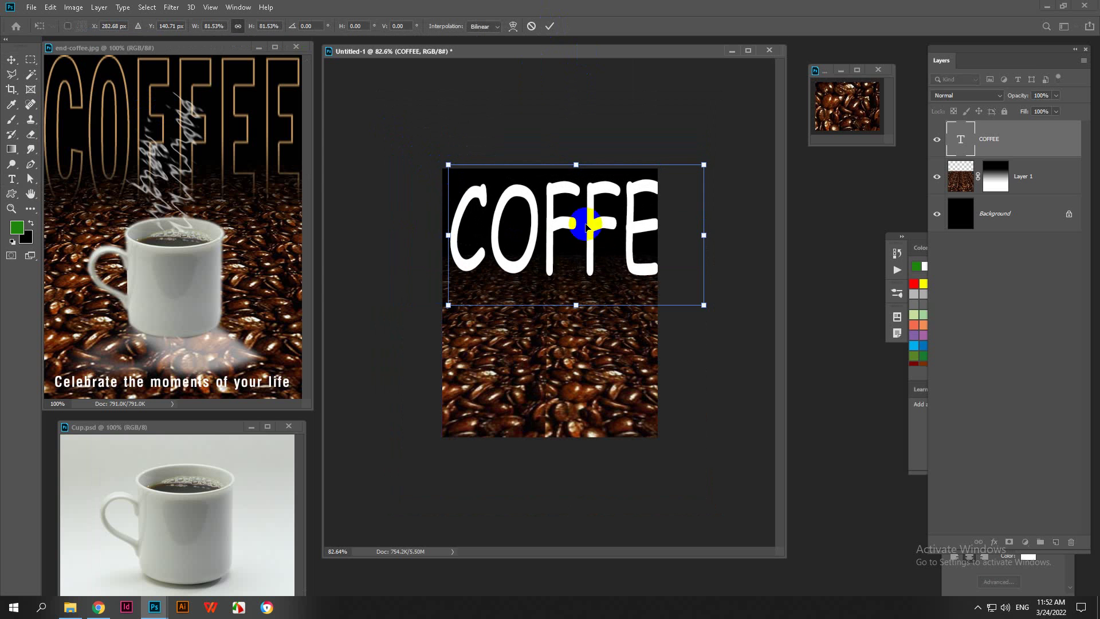
drag(704, 235, 700, 237)
drag(693, 237, 683, 236)
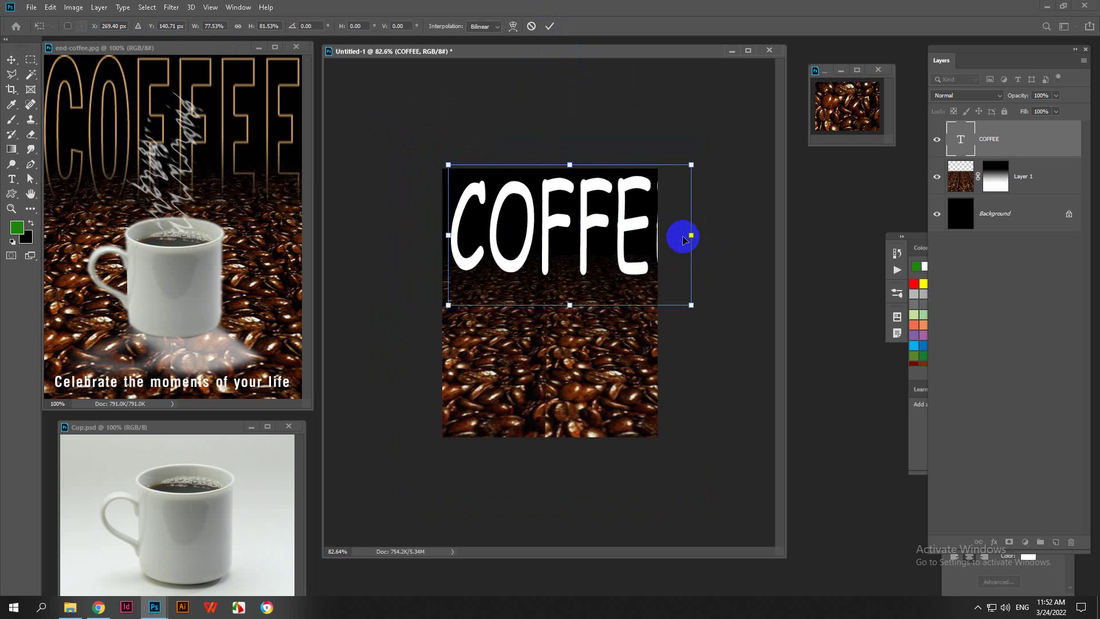
double_click(598, 246)
key(ctrl+1)
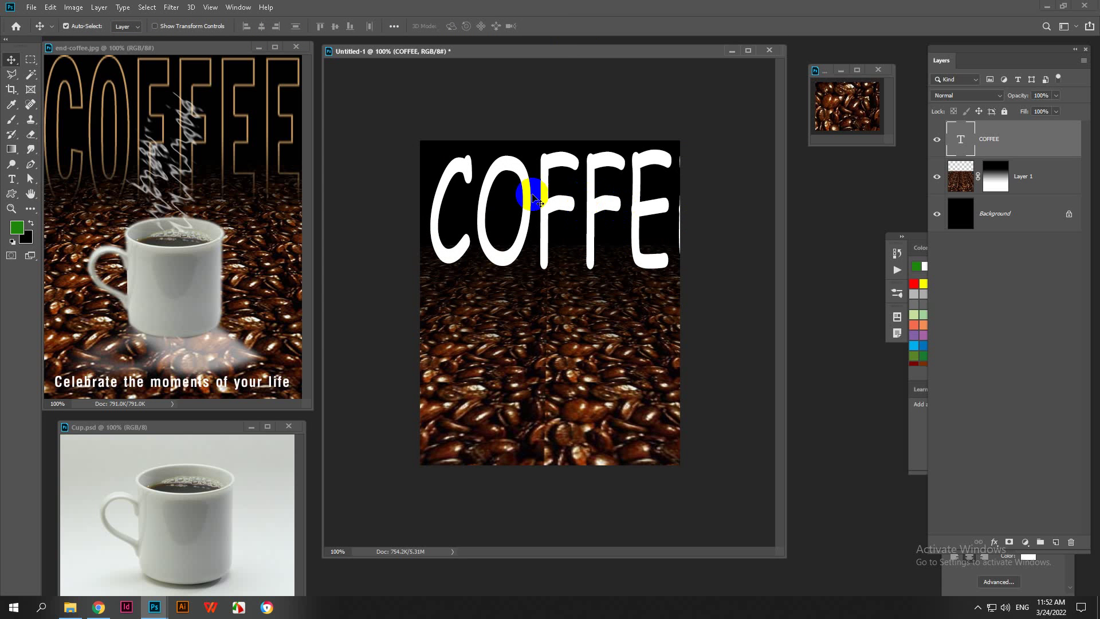
key(ctrl)
key(ctrl+r)
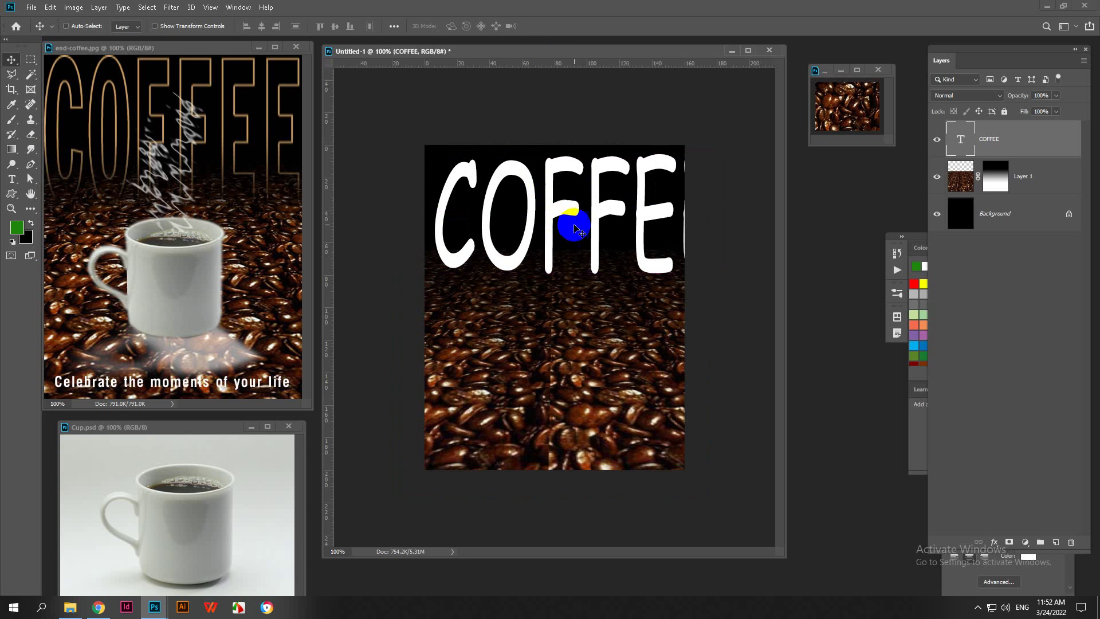
key(ctrl+e)
click(631, 248)
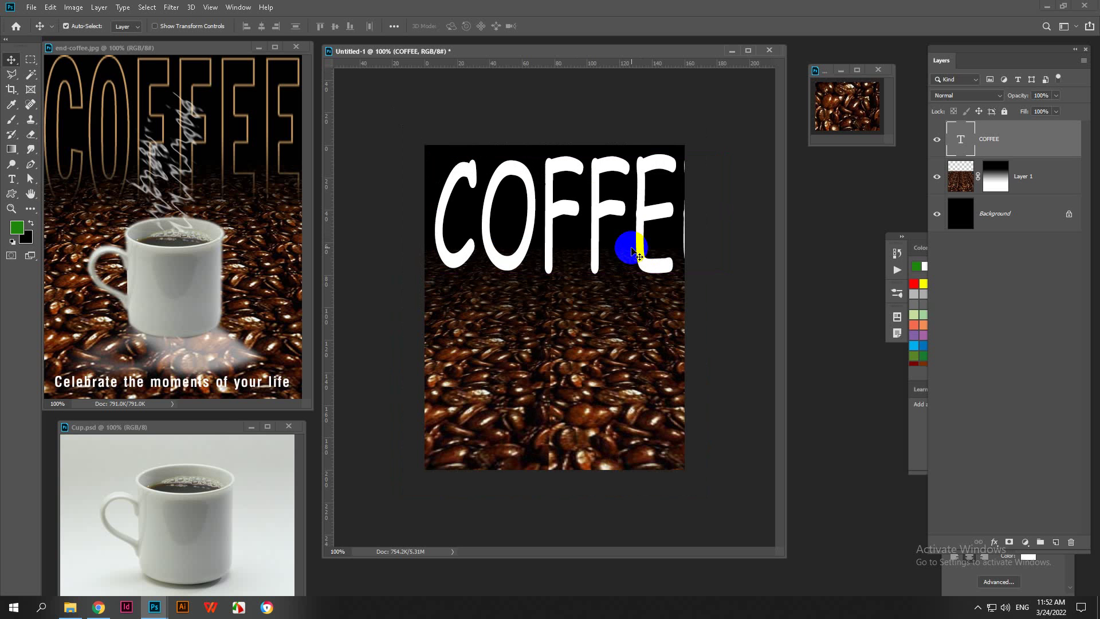
key(ctrl+r)
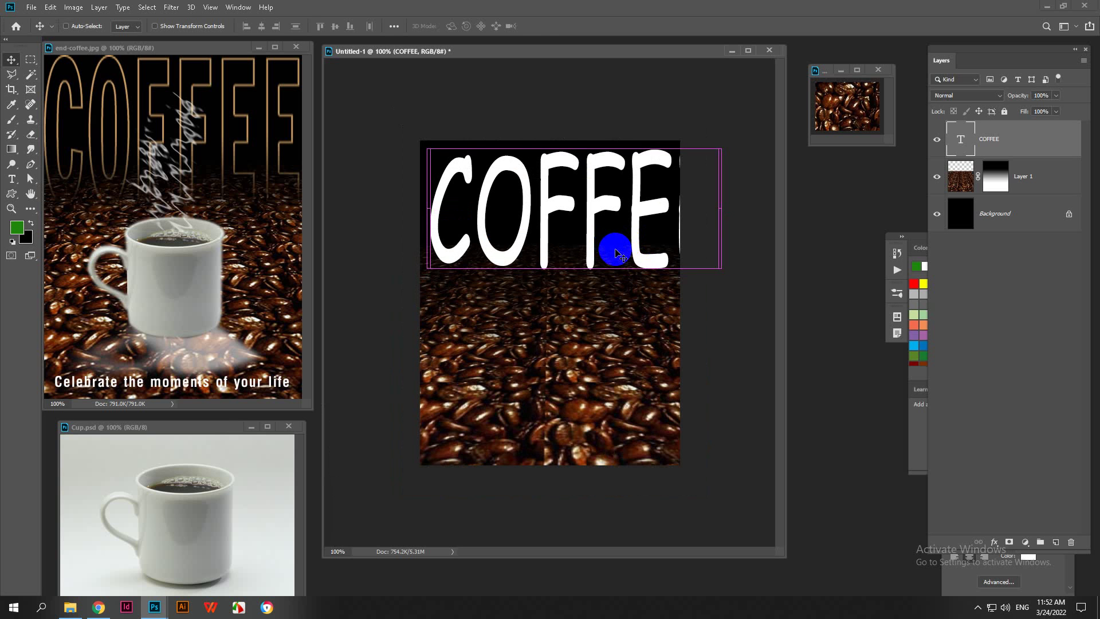
Step: Scale the COFFEE heading to about 86% width and 94% height so it ends at the canvas's right edge
key(ctrl+t)
drag(721, 307, 677, 297)
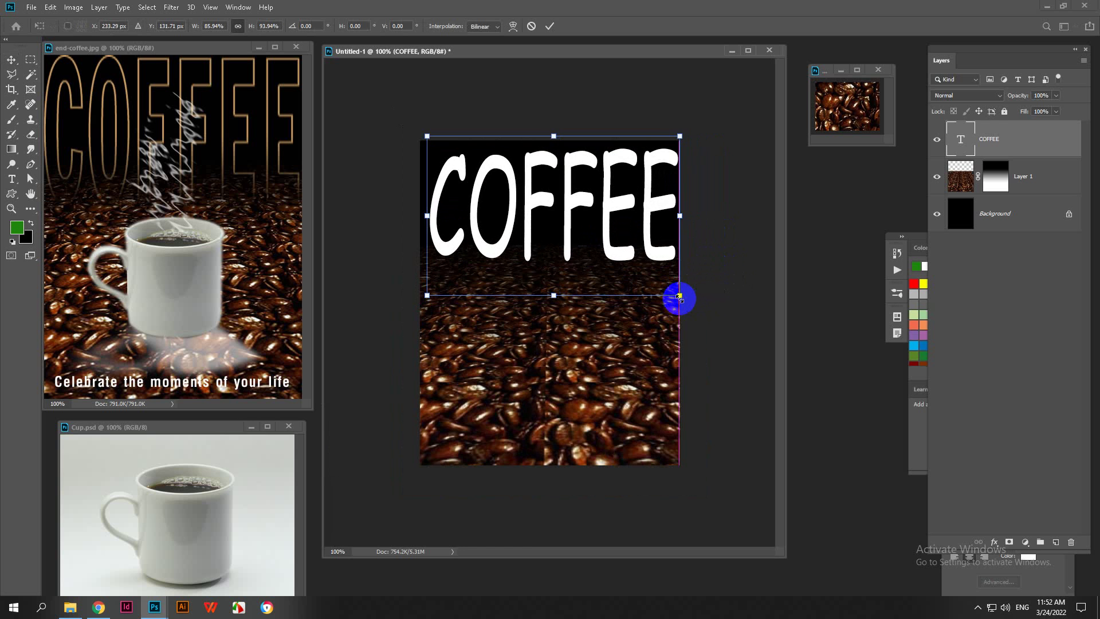
key(Return)
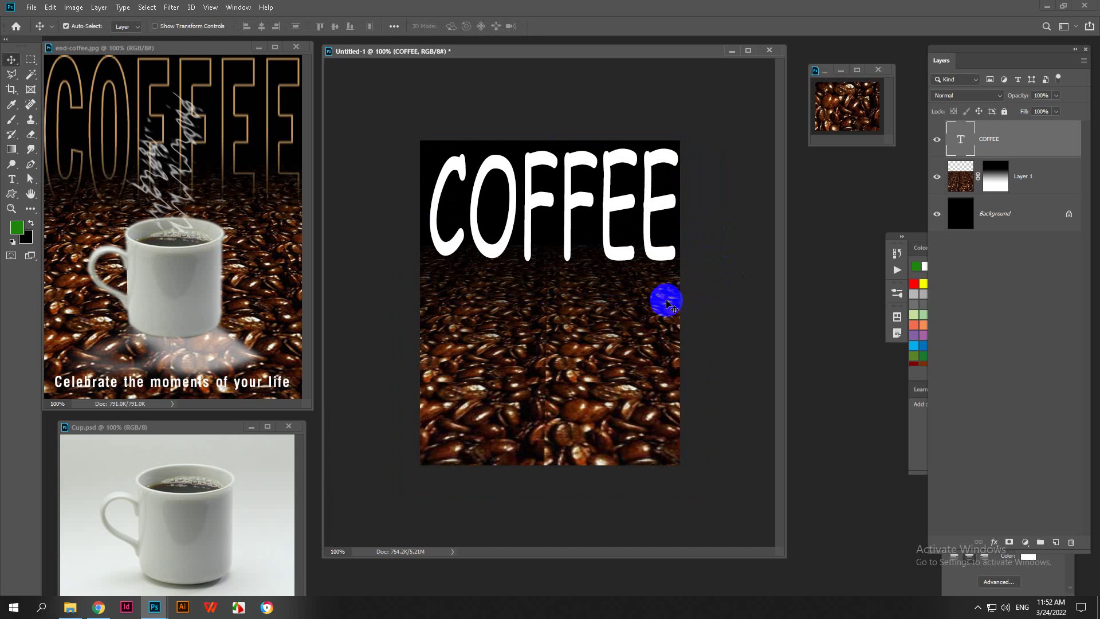
Step: Stretch the COFFEE heading's height to about 109% and move it slightly up toward the canvas's upper edge
click(579, 259)
drag(580, 259, 562, 245)
key(ctrl+t)
drag(553, 293, 553, 304)
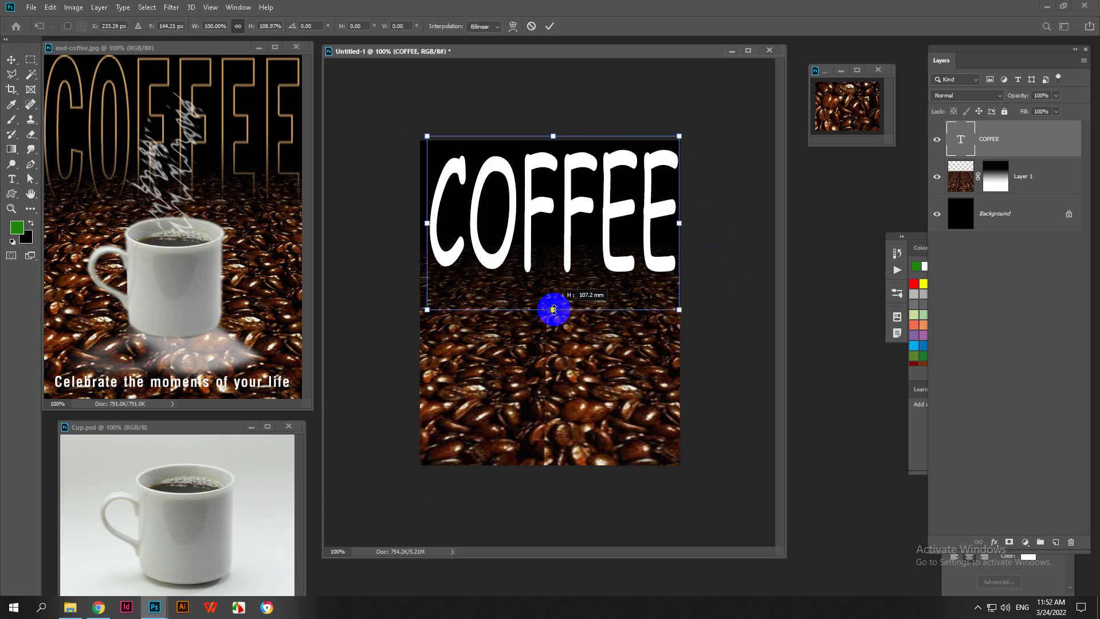
key(Return)
drag(565, 246, 565, 239)
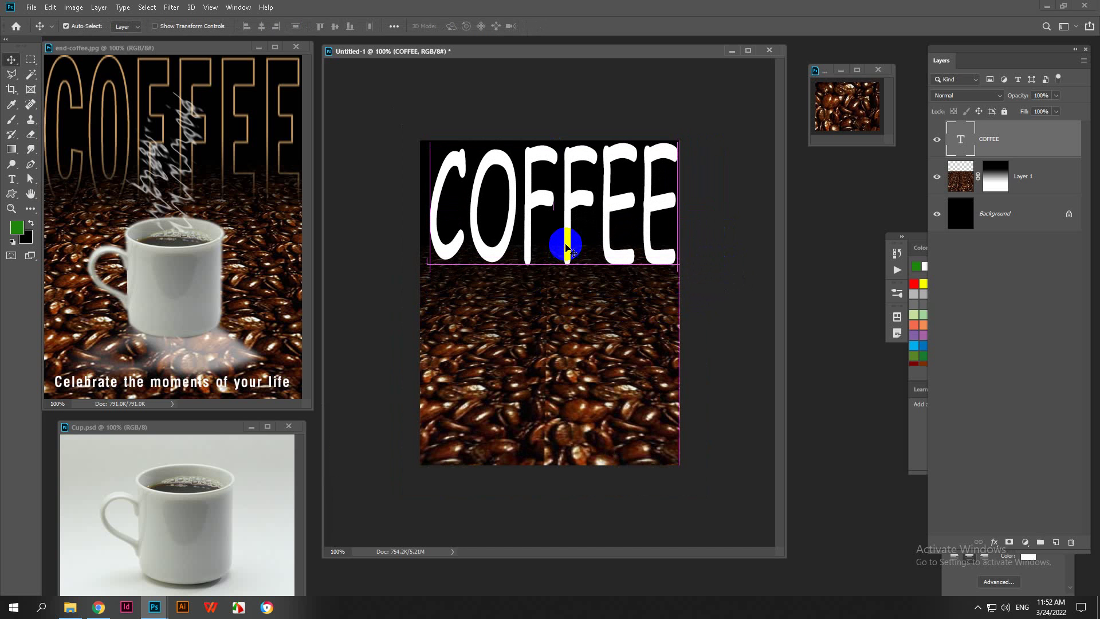
Step: Load the COFFEE text layer's letter shapes as a selection
scroll(569, 295, up, 2)
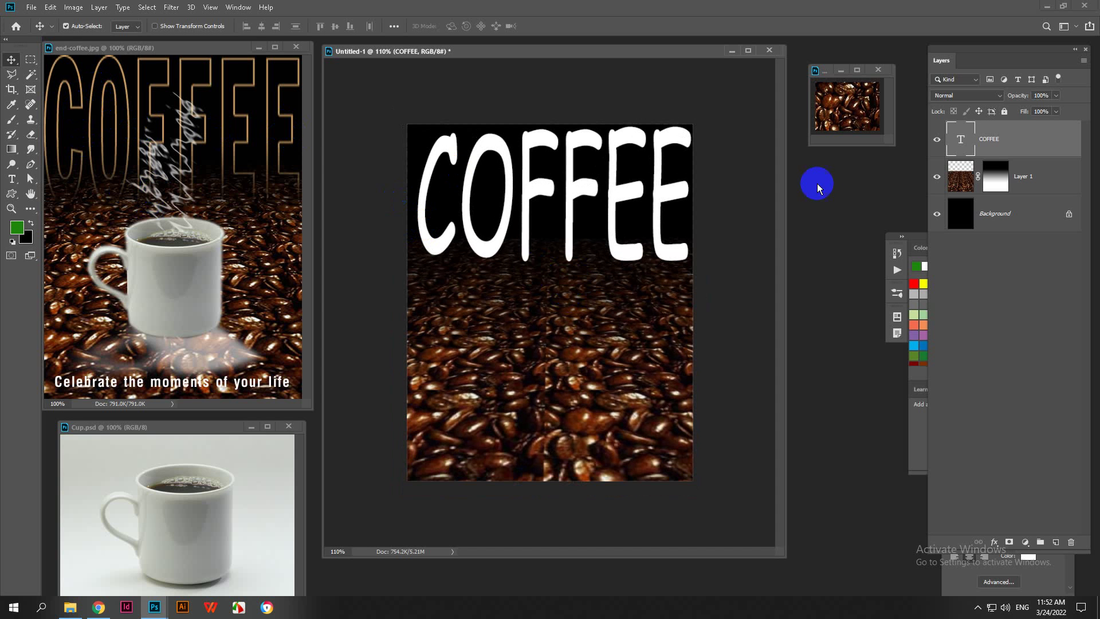
ctrl+click(961, 142)
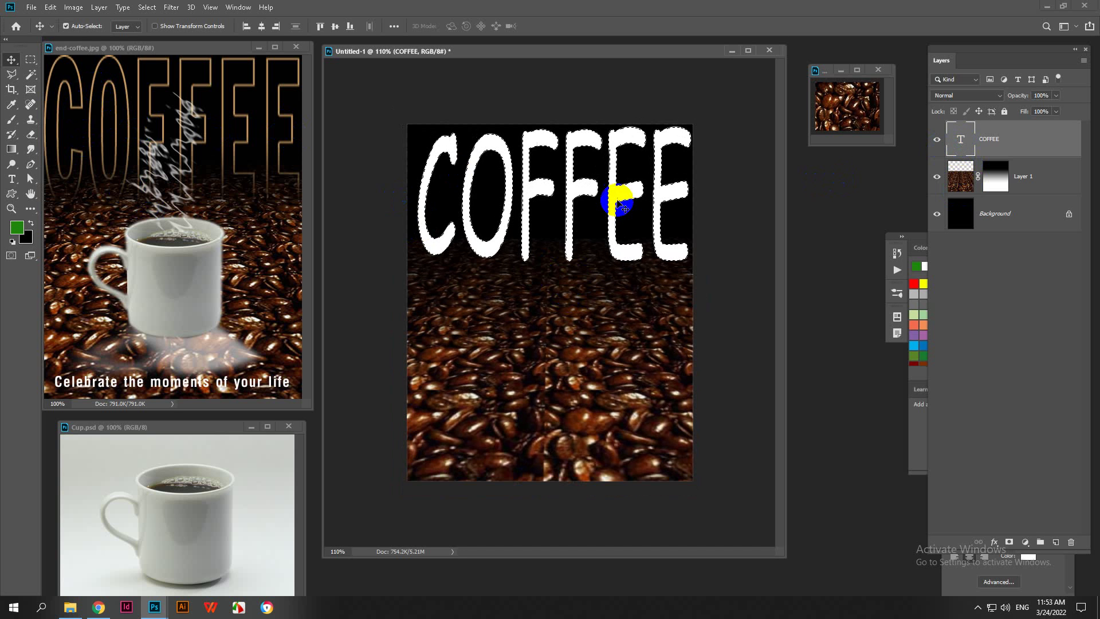
Step: Hide the COFFEE text layer and add a new empty layer above it
click(937, 140)
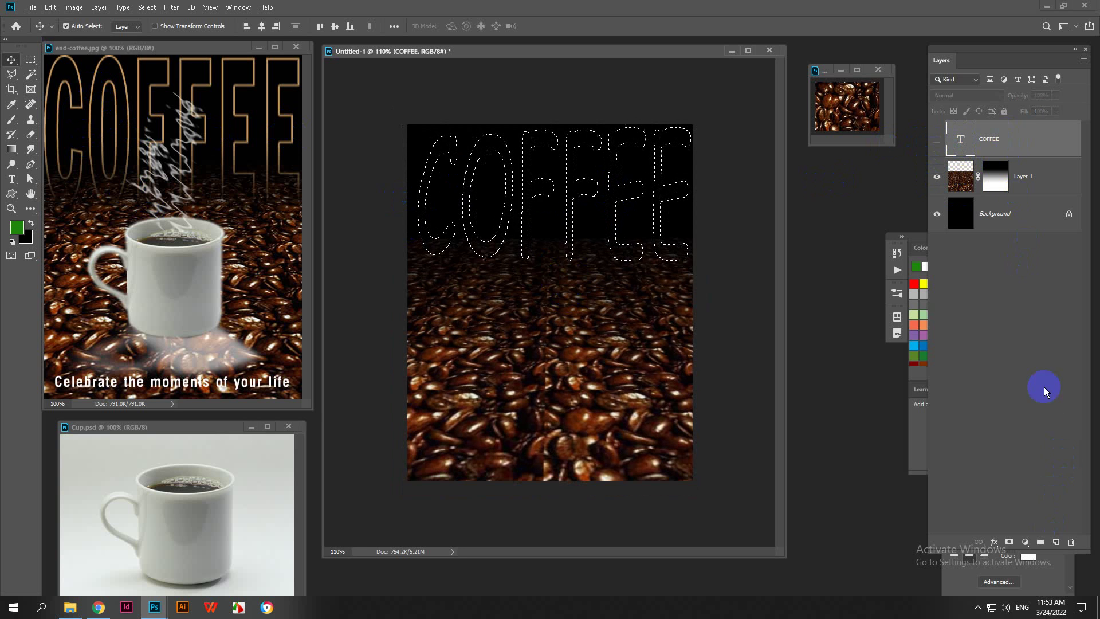
click(1057, 545)
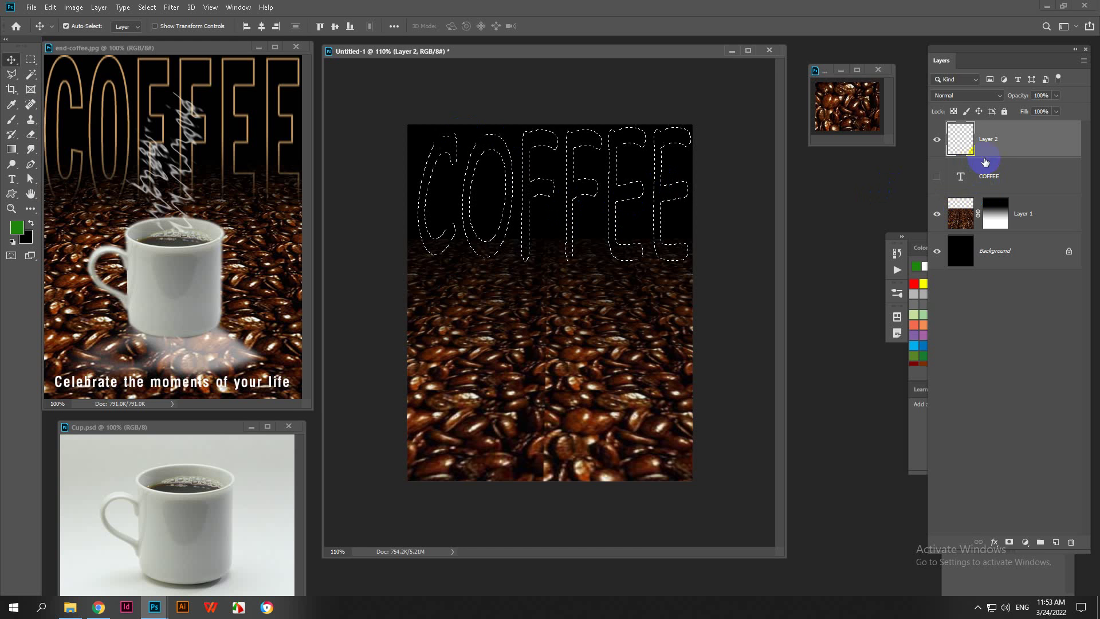
Step: Stroke the COFFEE selection with a 2 px centered line in brown #ad7c54 sampled from the end-coffee.jpg lettering, and deselect
click(51, 8)
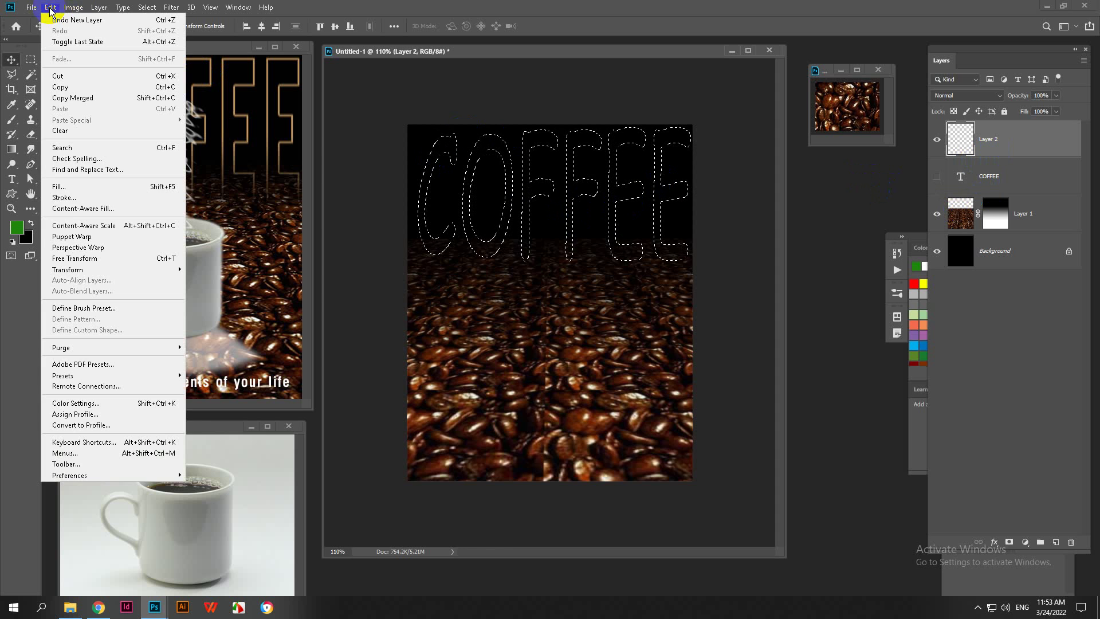
click(67, 198)
mouse_move(531, 122)
mouse_down()
mouse_move(481, 122)
mouse_move(390, 168)
mouse_up()
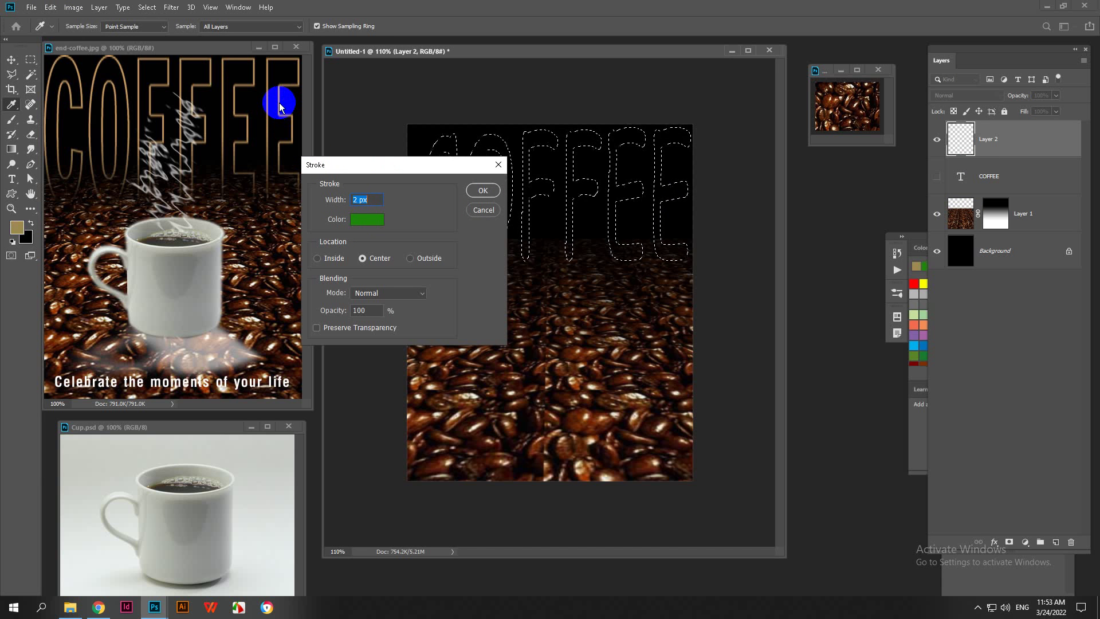
click(367, 219)
click(283, 100)
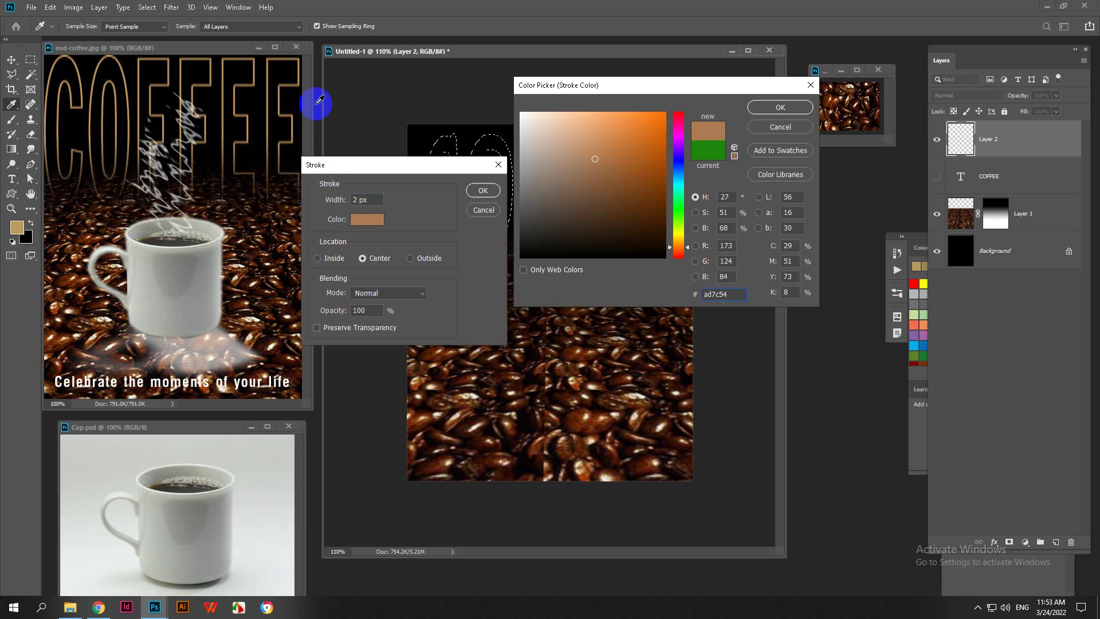
click(774, 108)
click(486, 191)
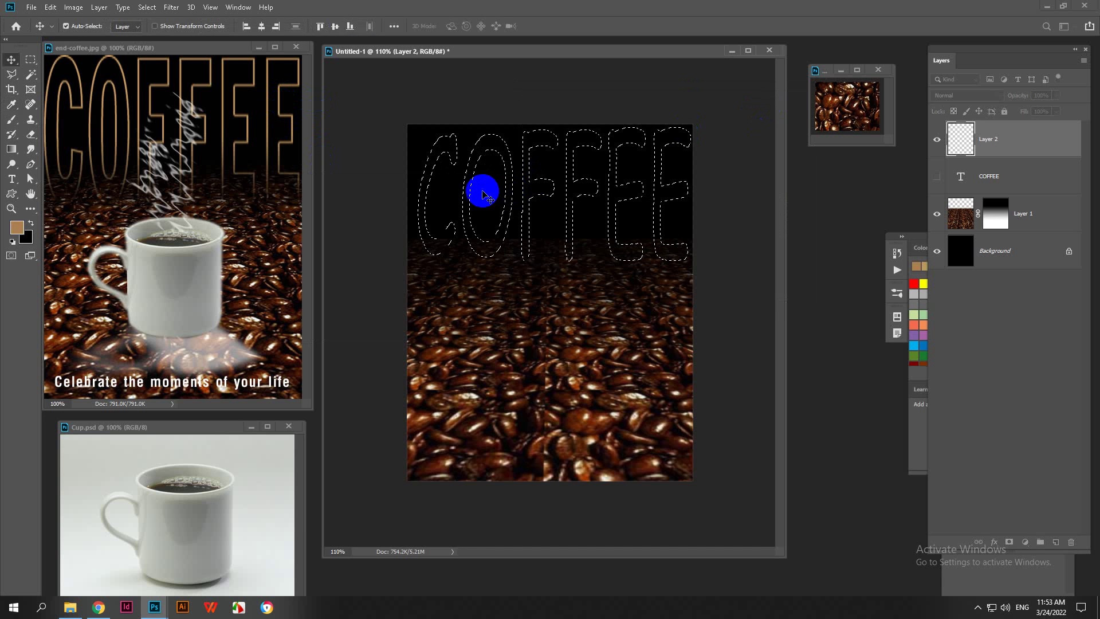
key(v)
key(ctrl+d)
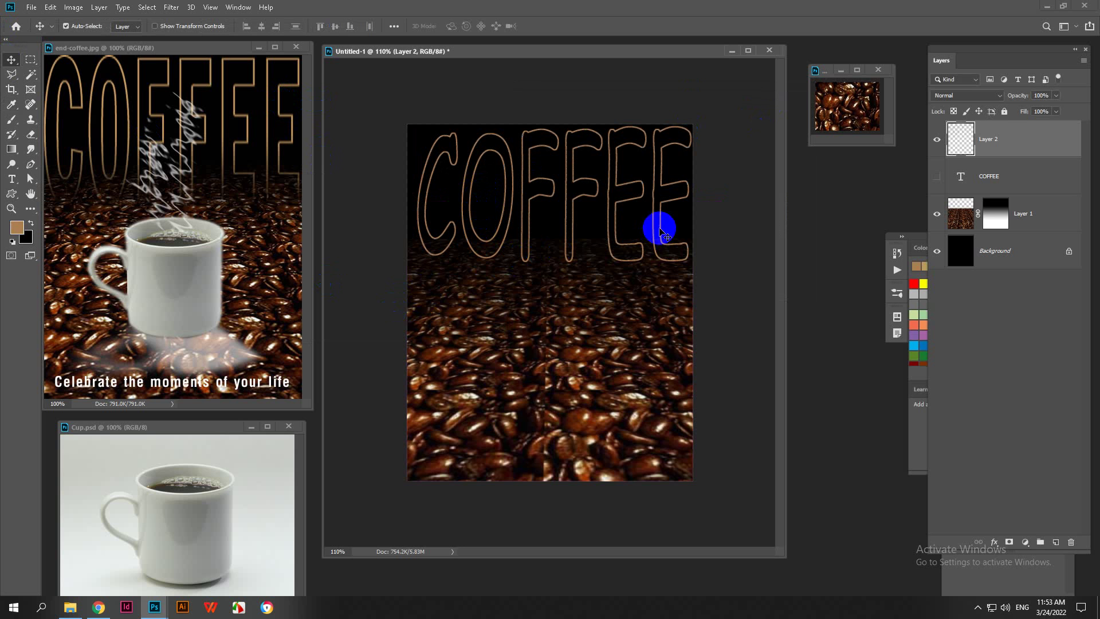
Step: Add a layer mask to the outlined lettering and fade its lower part into the beans with a black-to-white linear gradient
click(1009, 542)
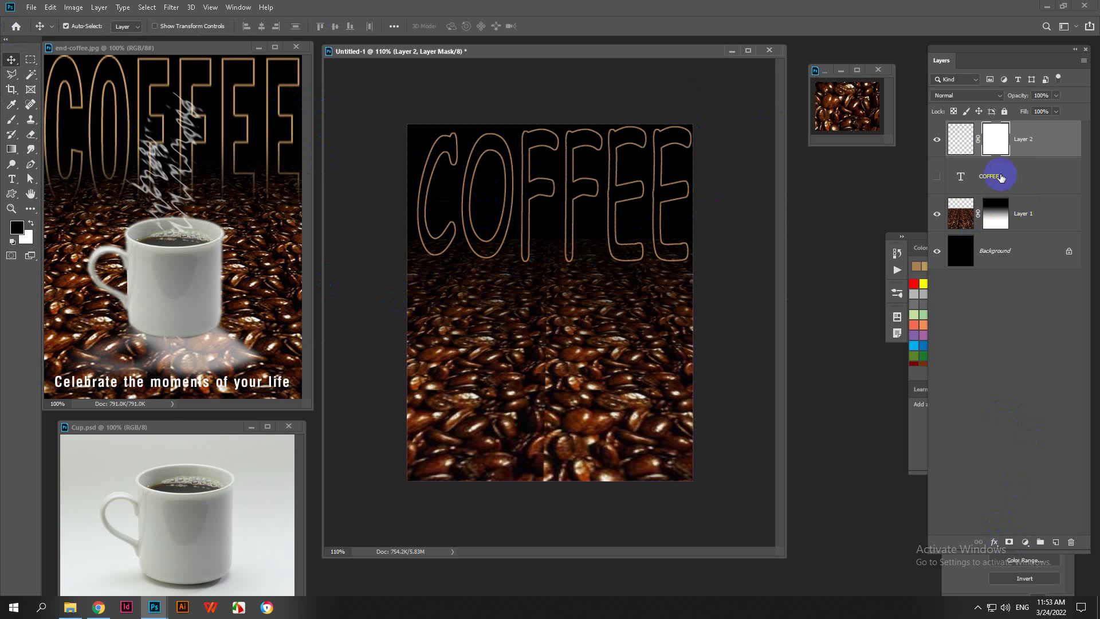
click(11, 149)
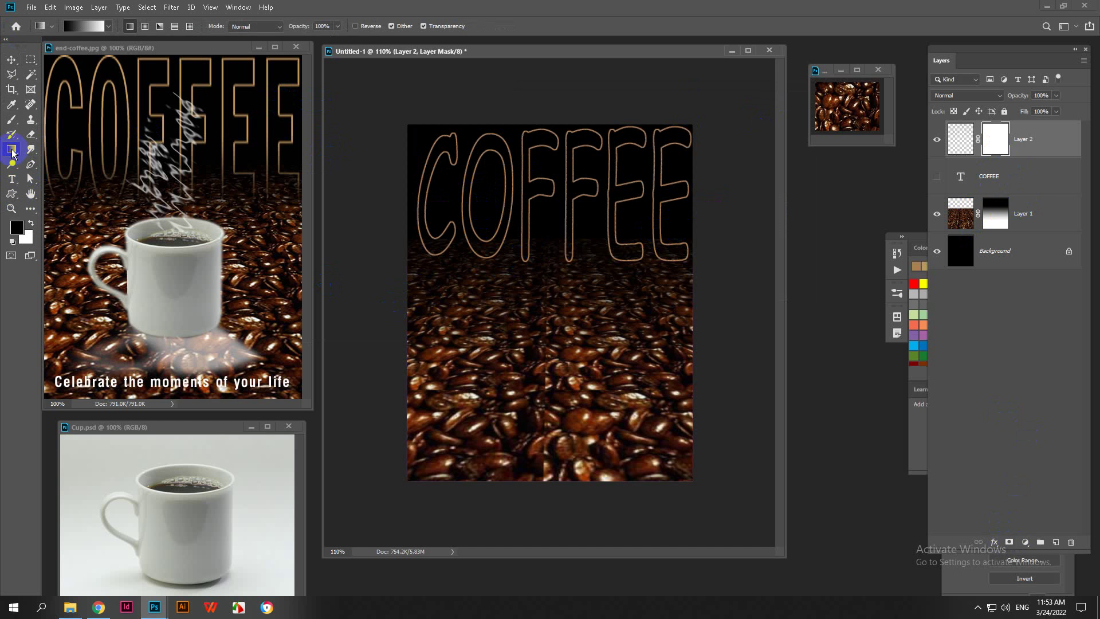
drag(567, 242, 567, 307)
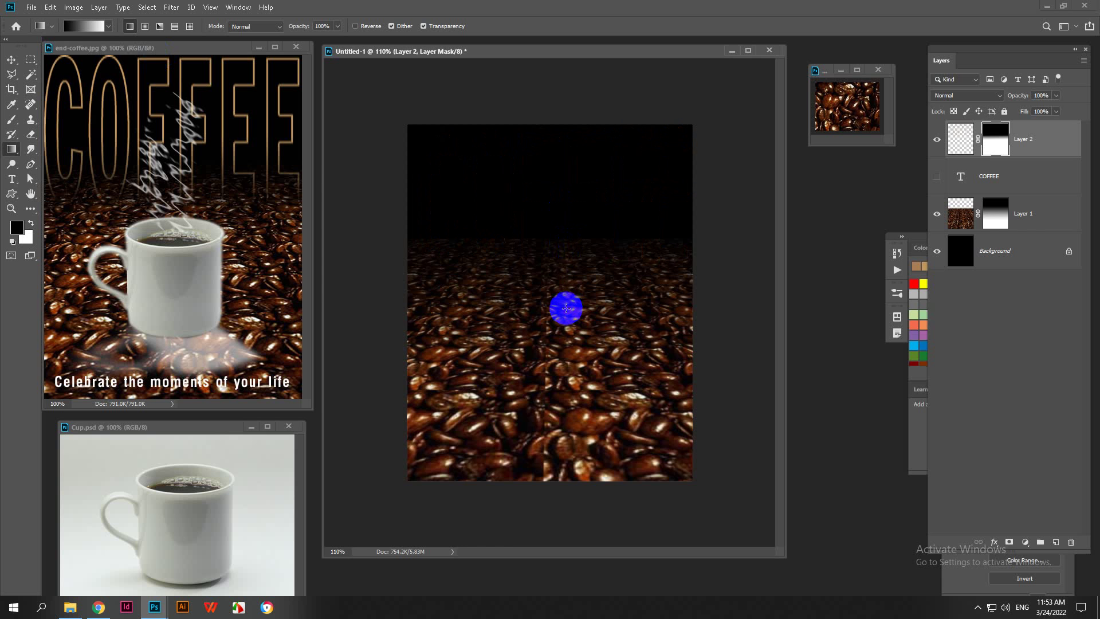
key(ctrl+z)
drag(568, 264, 560, 172)
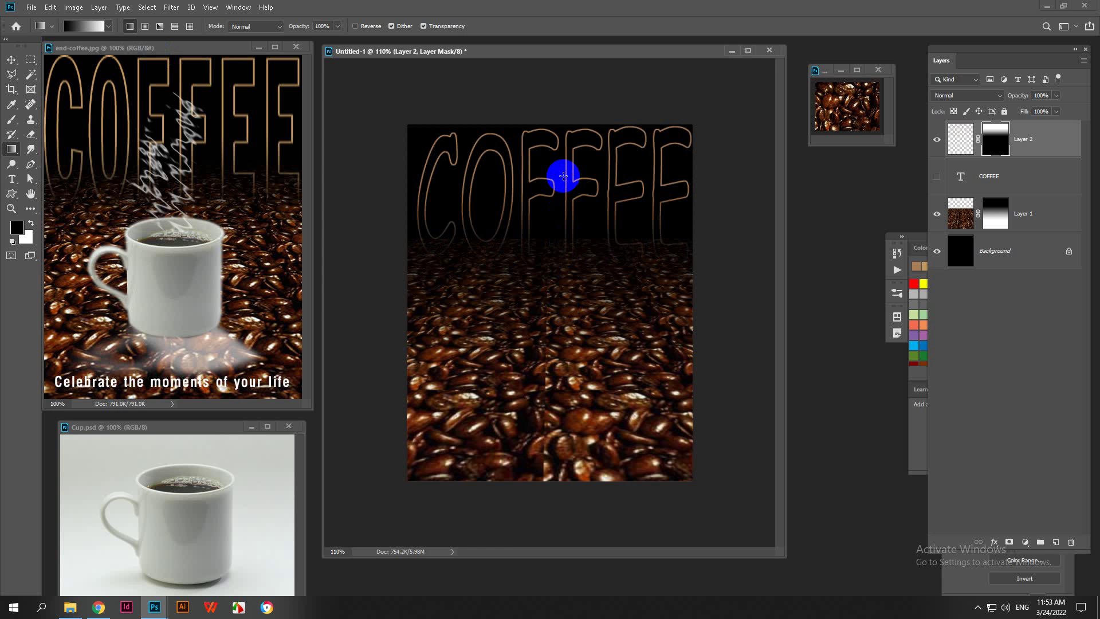
click(11, 60)
click(556, 286)
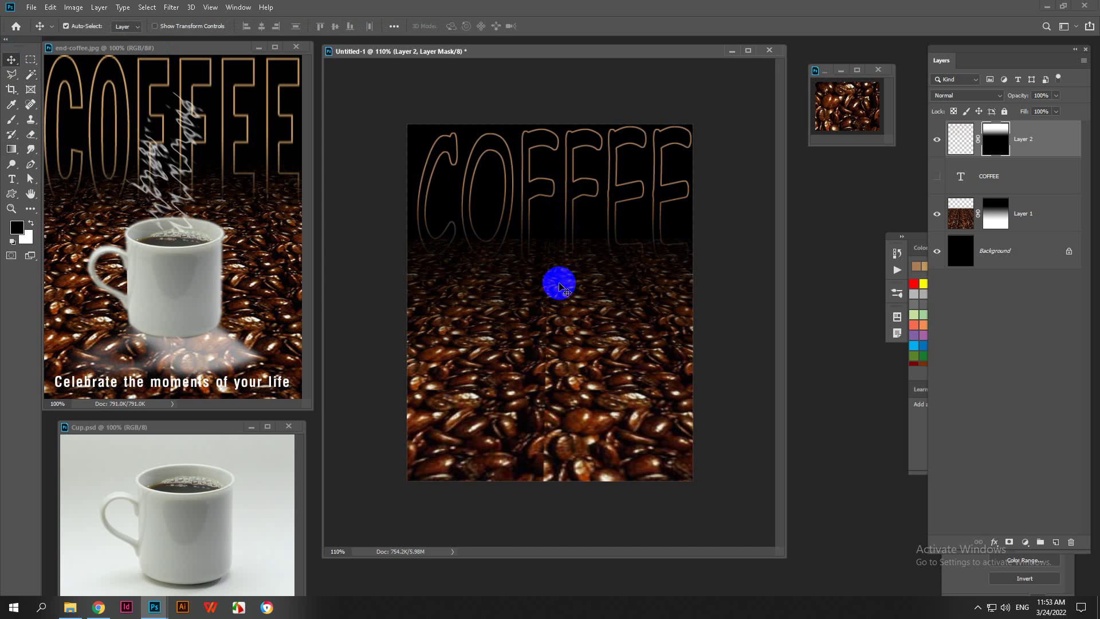
Step: End the screen show to the students in NetSupport School
drag(560, 286, 981, 606)
click(979, 607)
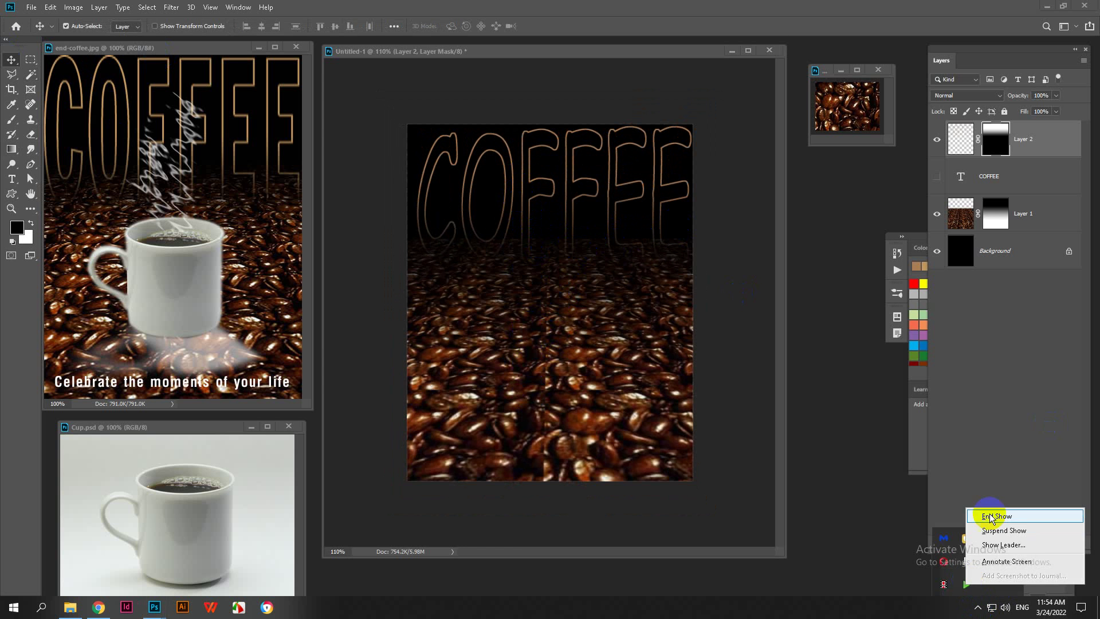
click(979, 607)
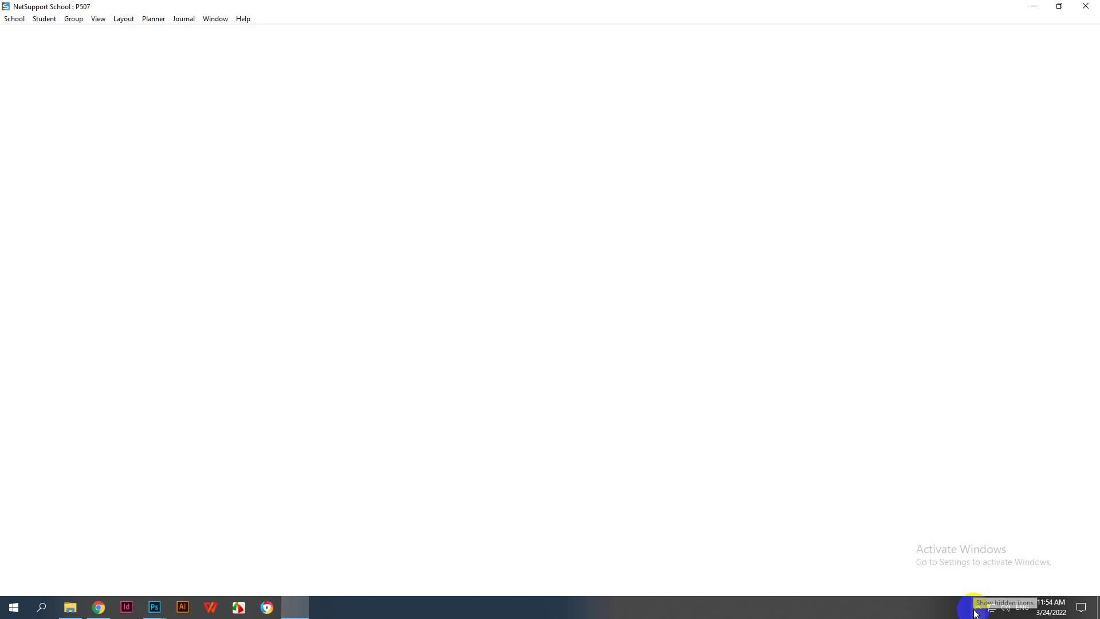
click(979, 607)
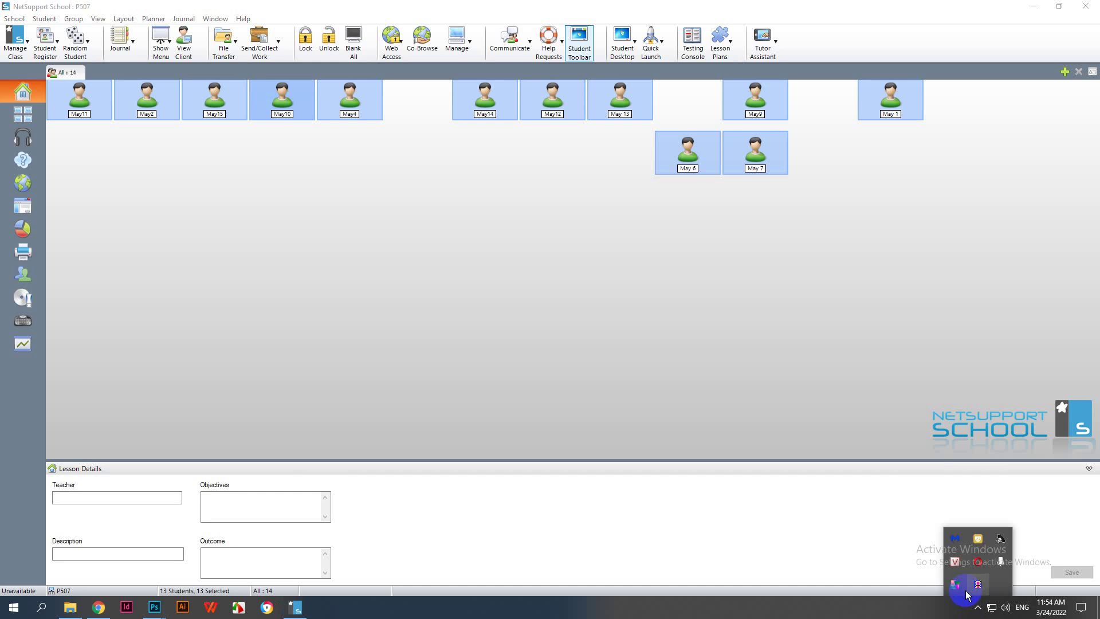